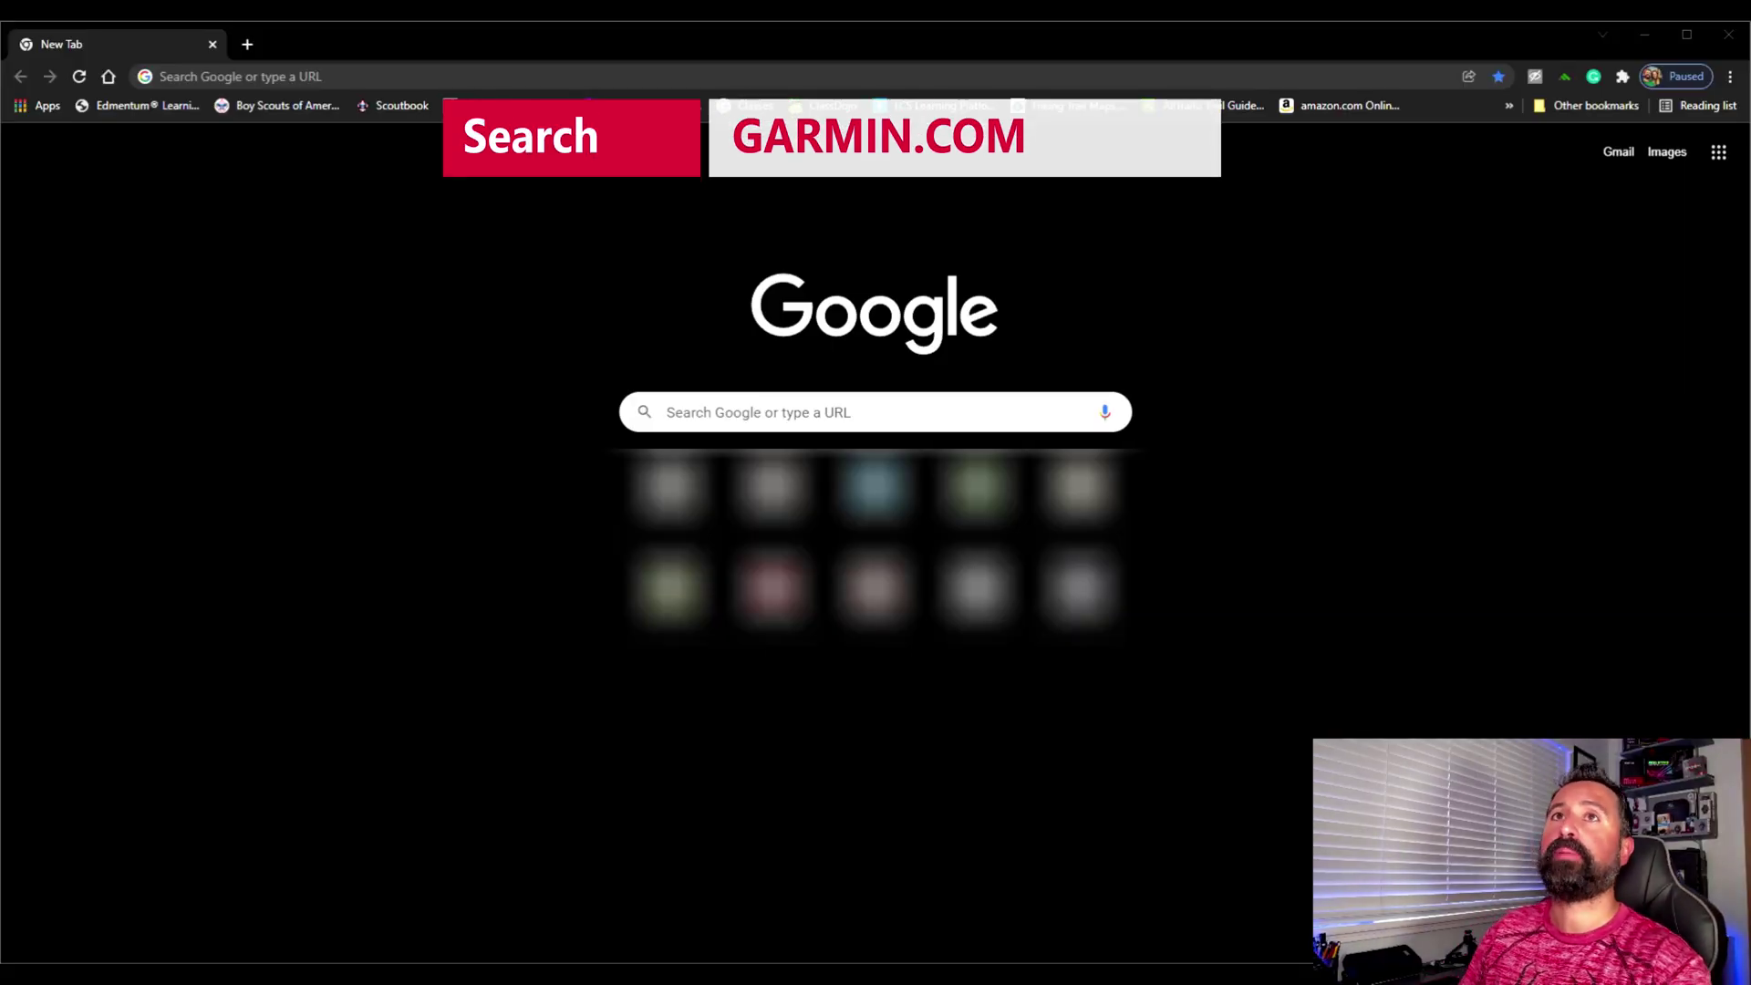
Go to garmin.com and open the Garmin Express for Windows download page
left_click(894, 78)
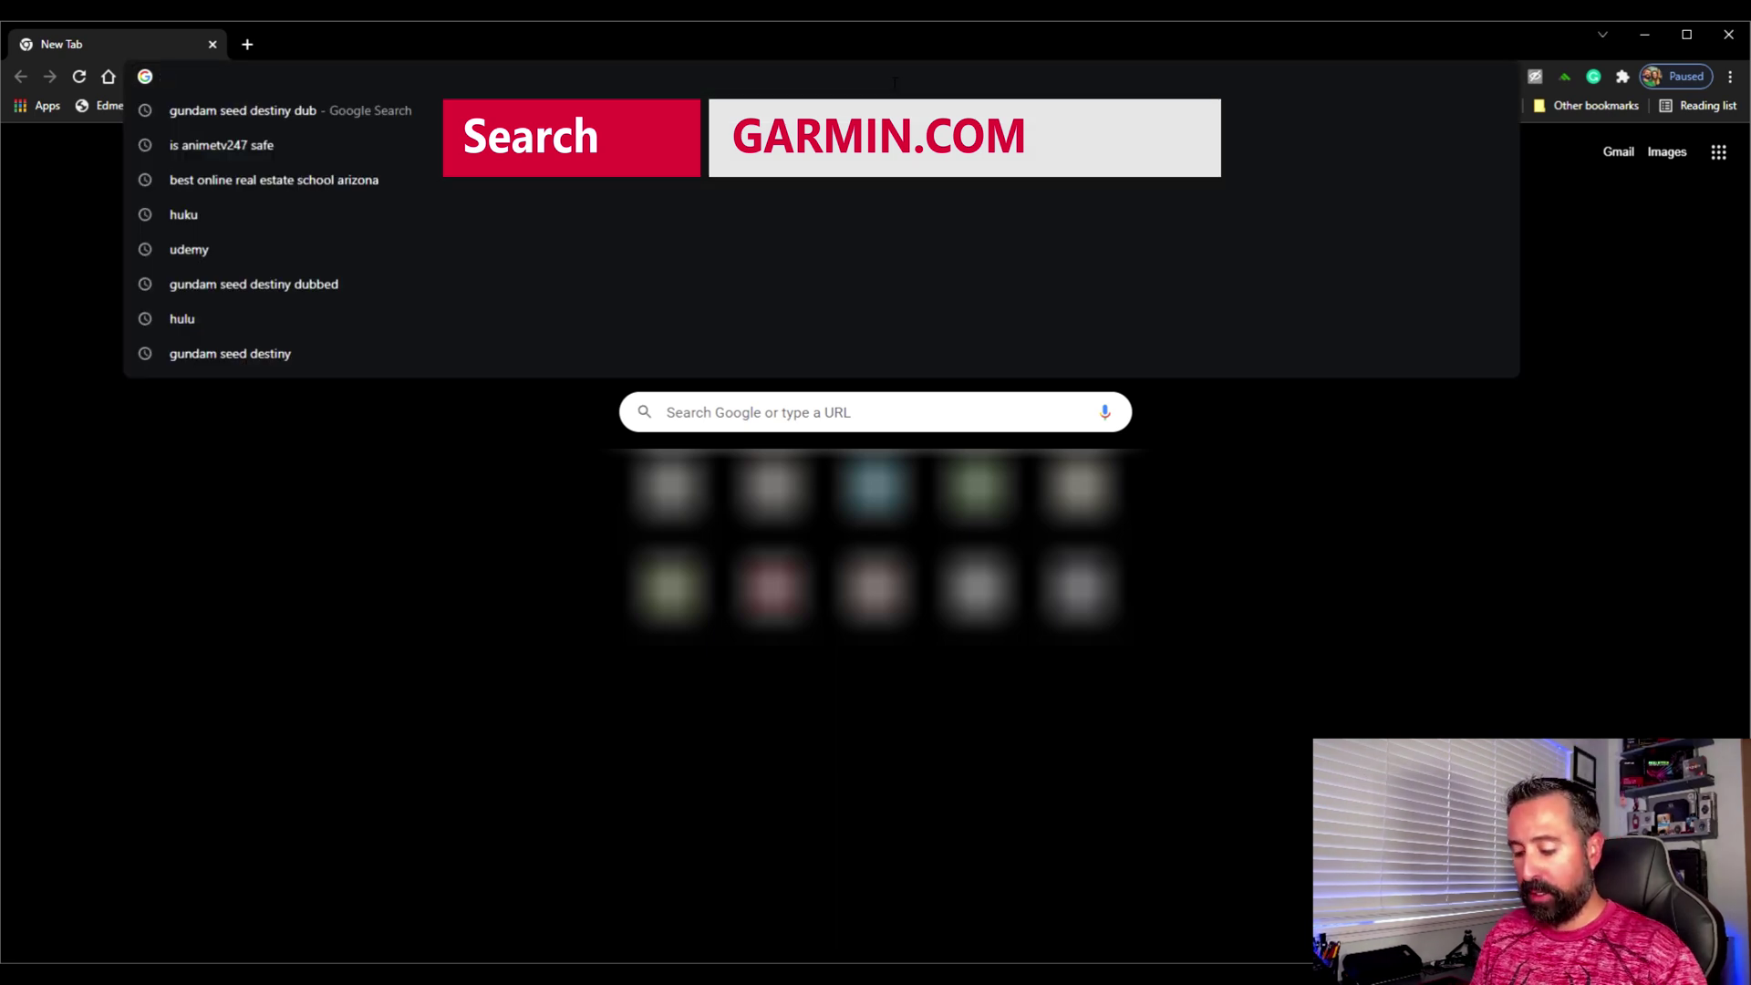
type("garmin.com")
key("Return")
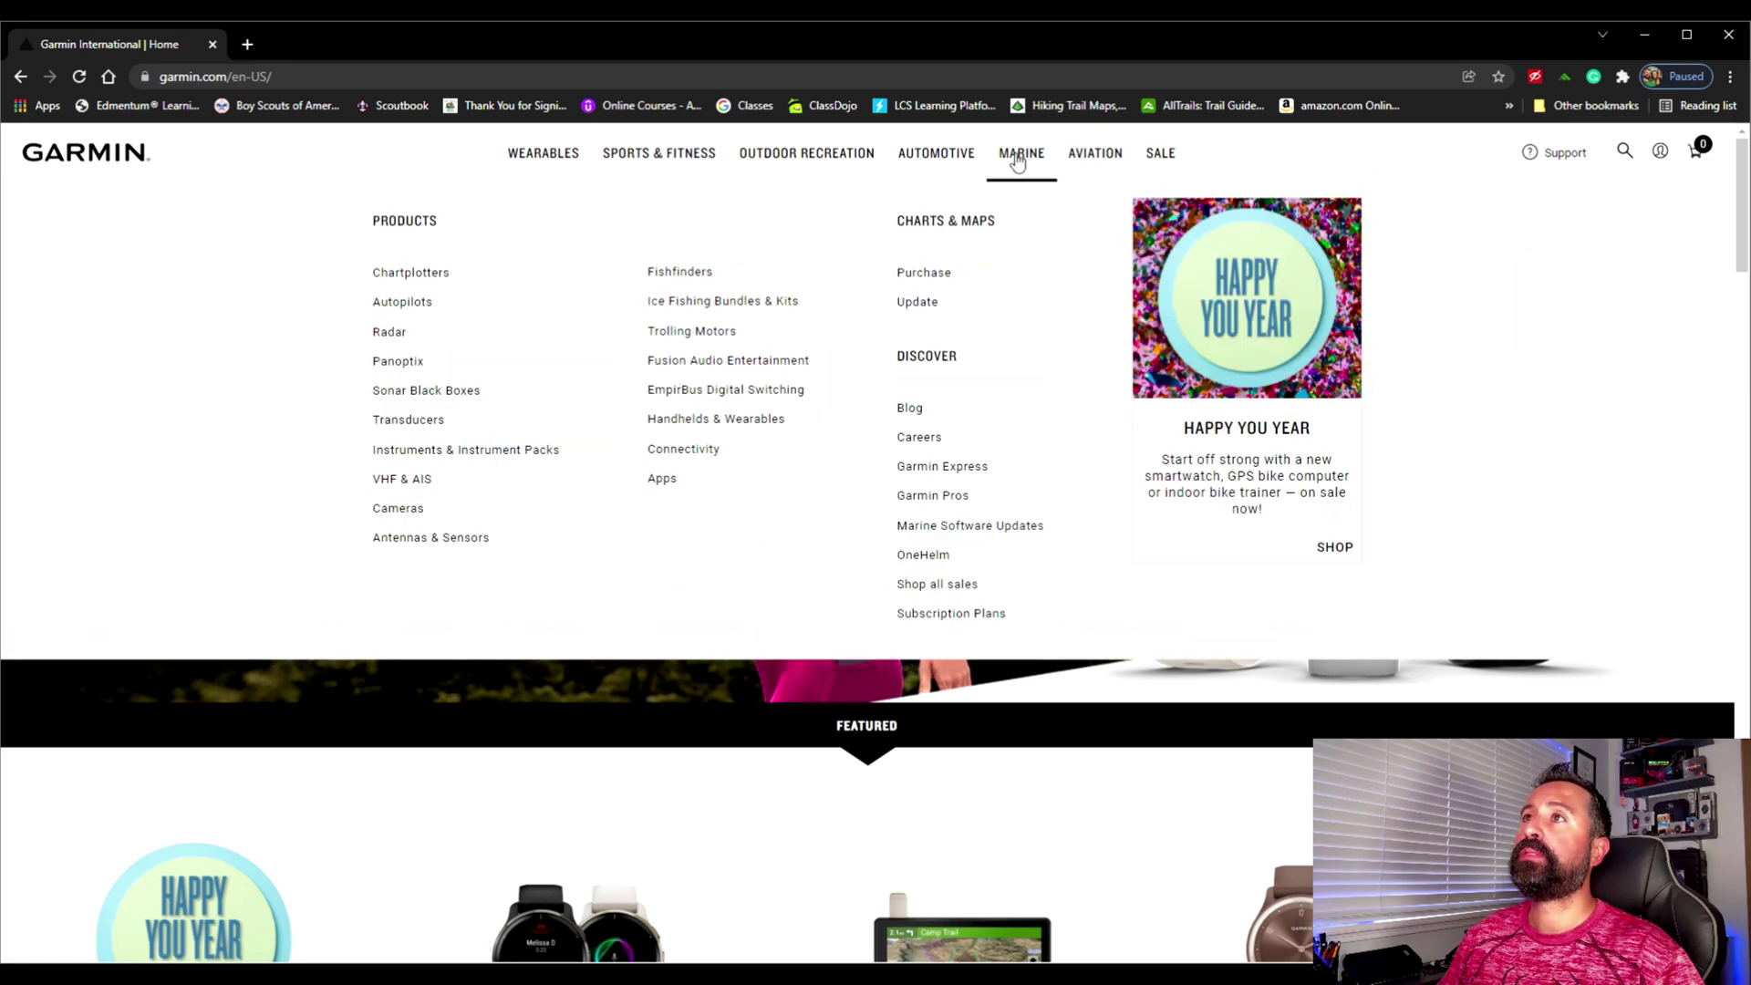
mouse_move(544, 151)
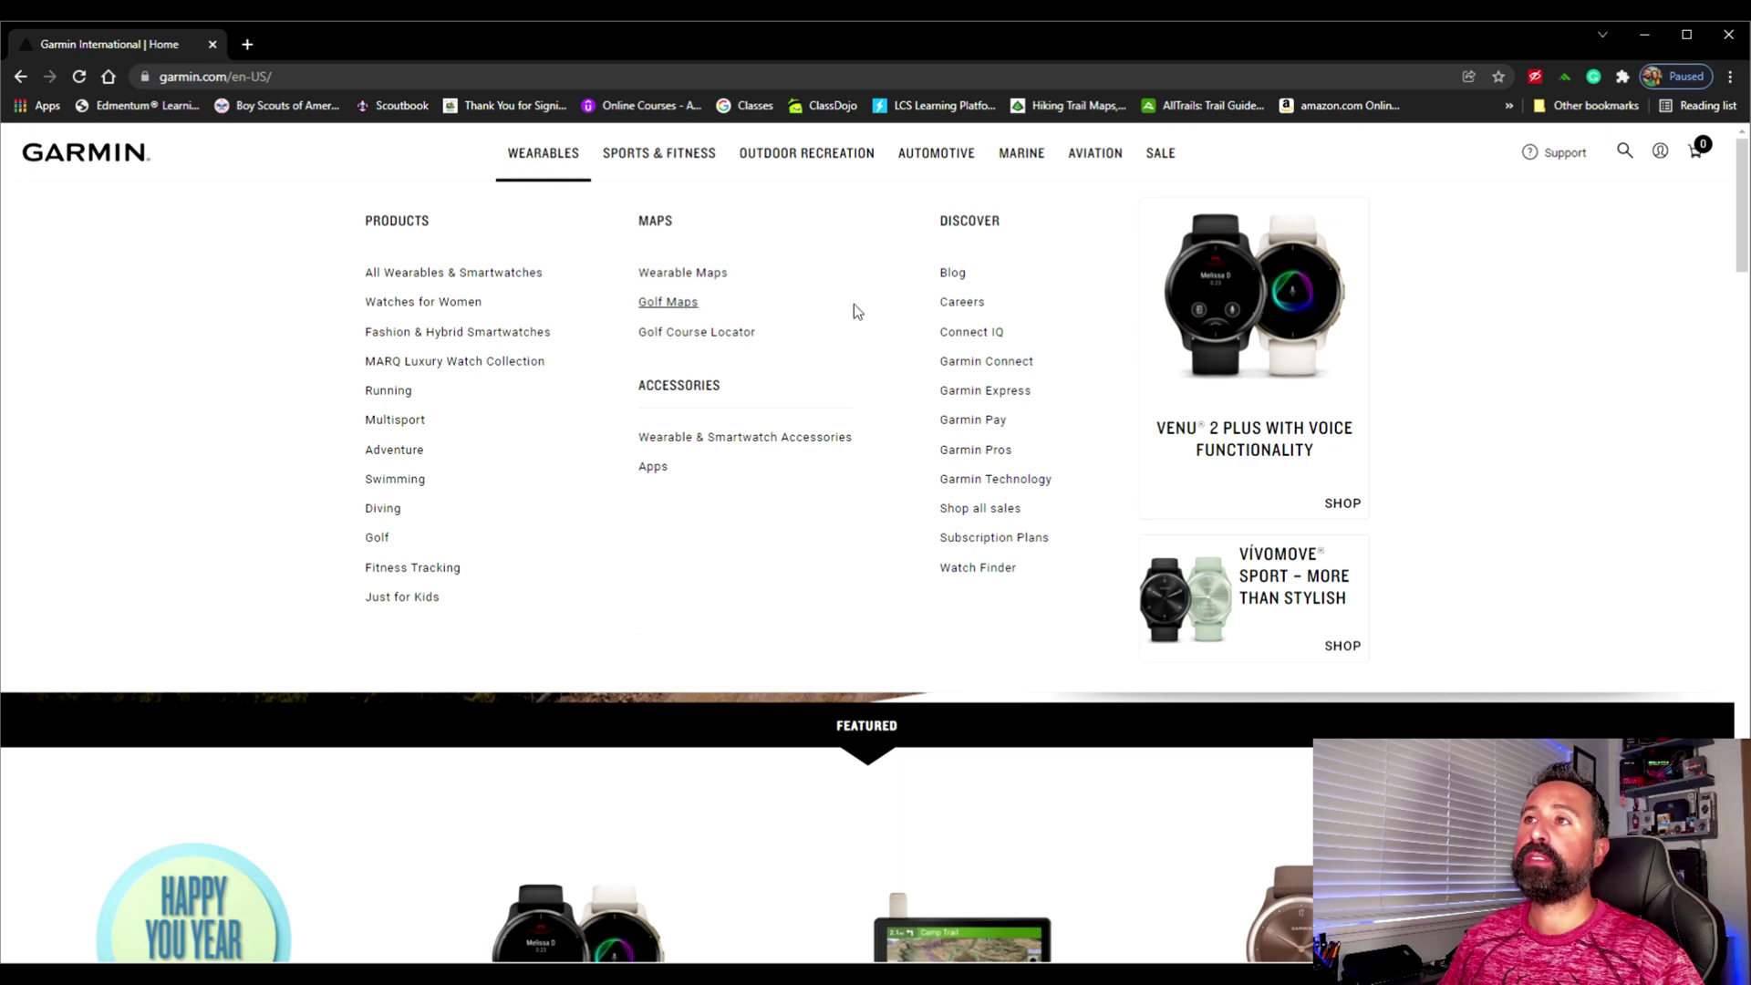
left_click(971, 394)
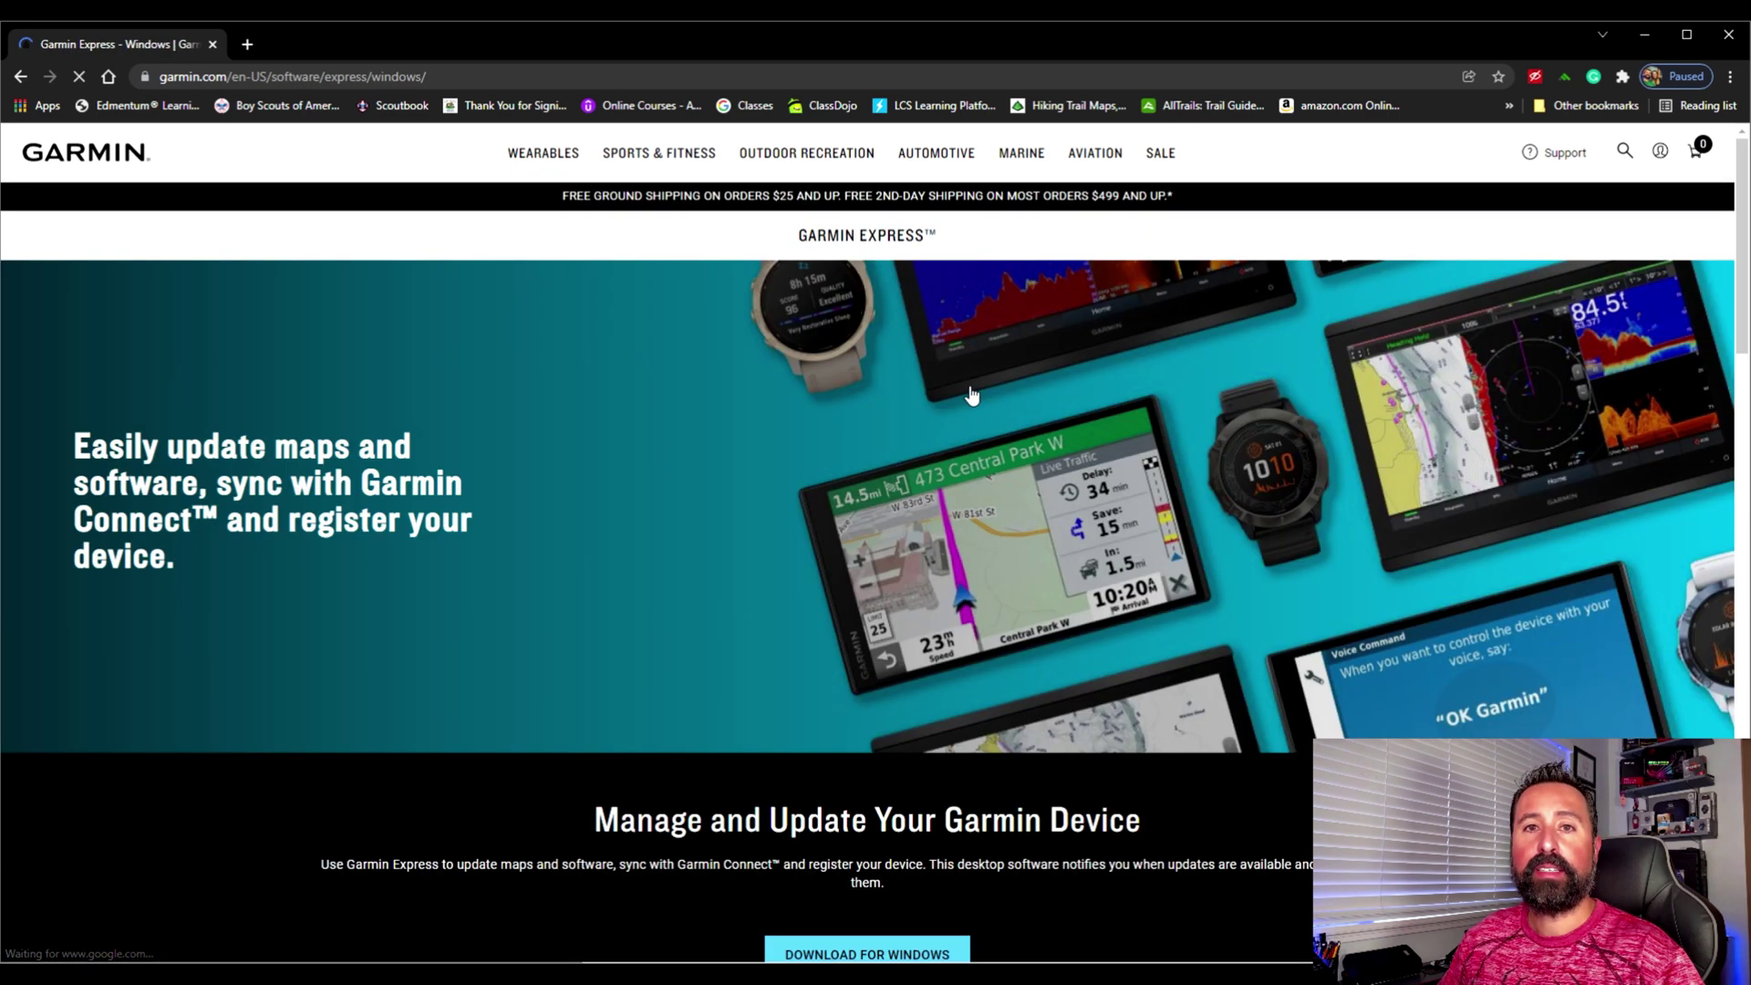
scroll(971, 394, "down", 3)
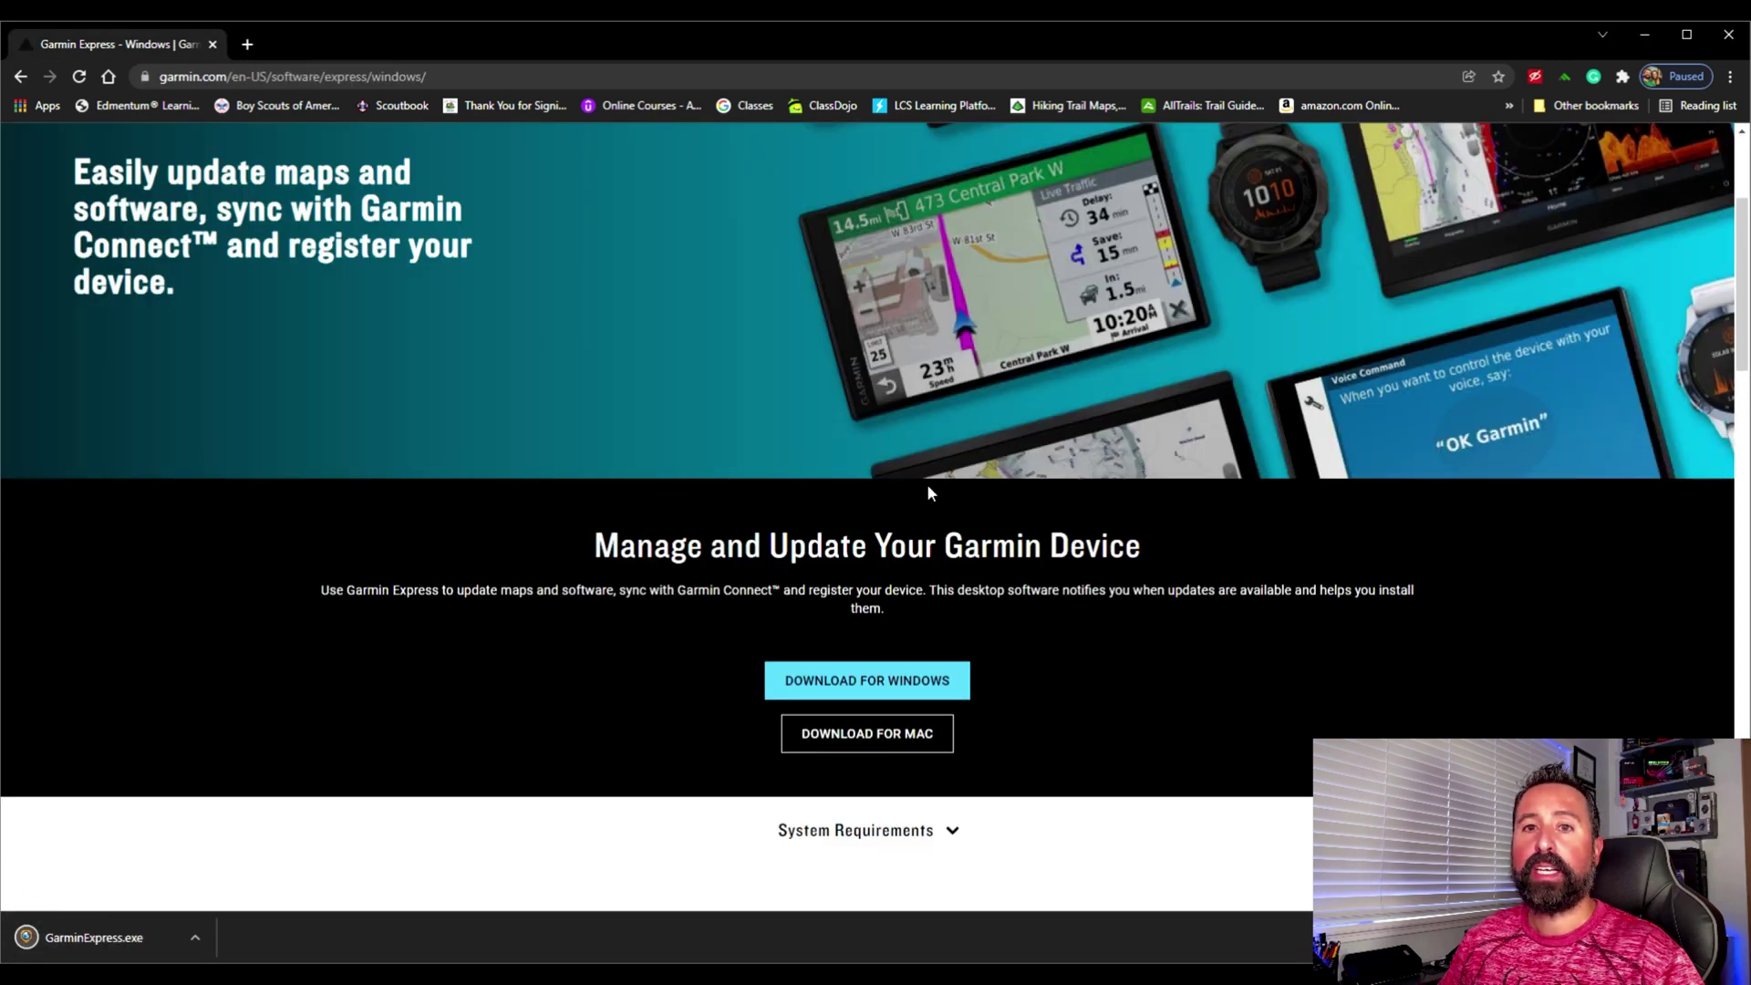
Run GarminExpress.exe, accept the terms, and install Garmin Express 7.10.0.0
left_click(195, 932)
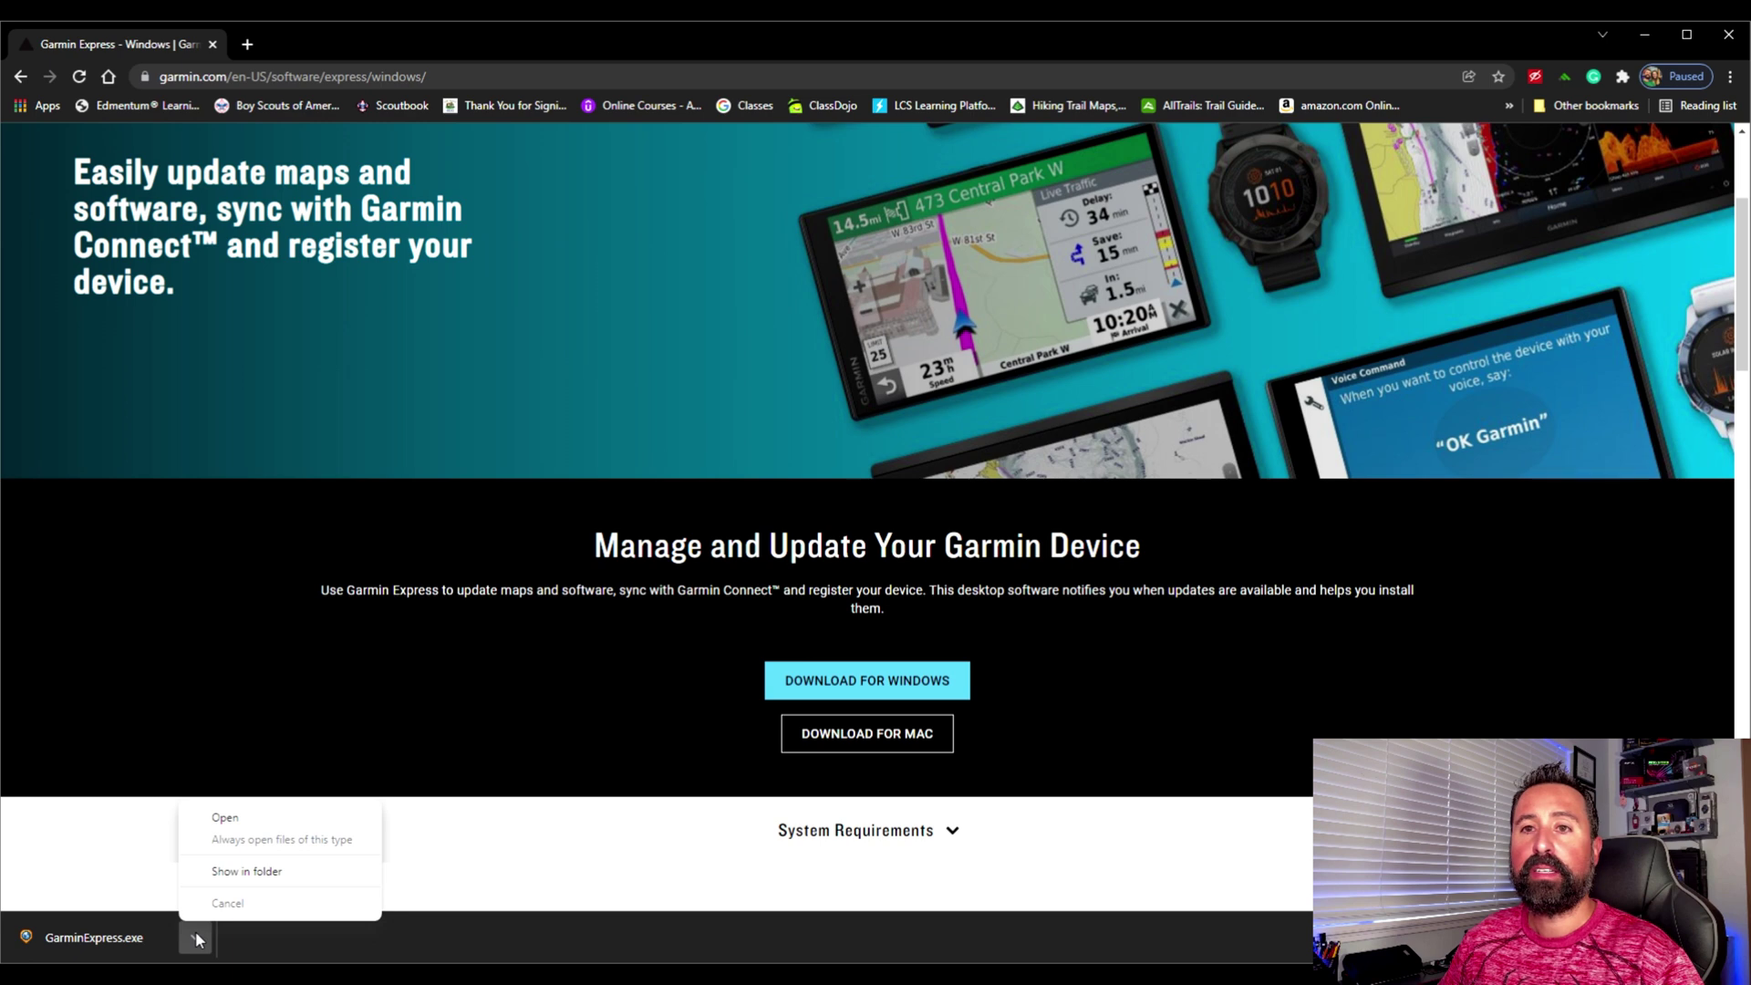
left_click(241, 820)
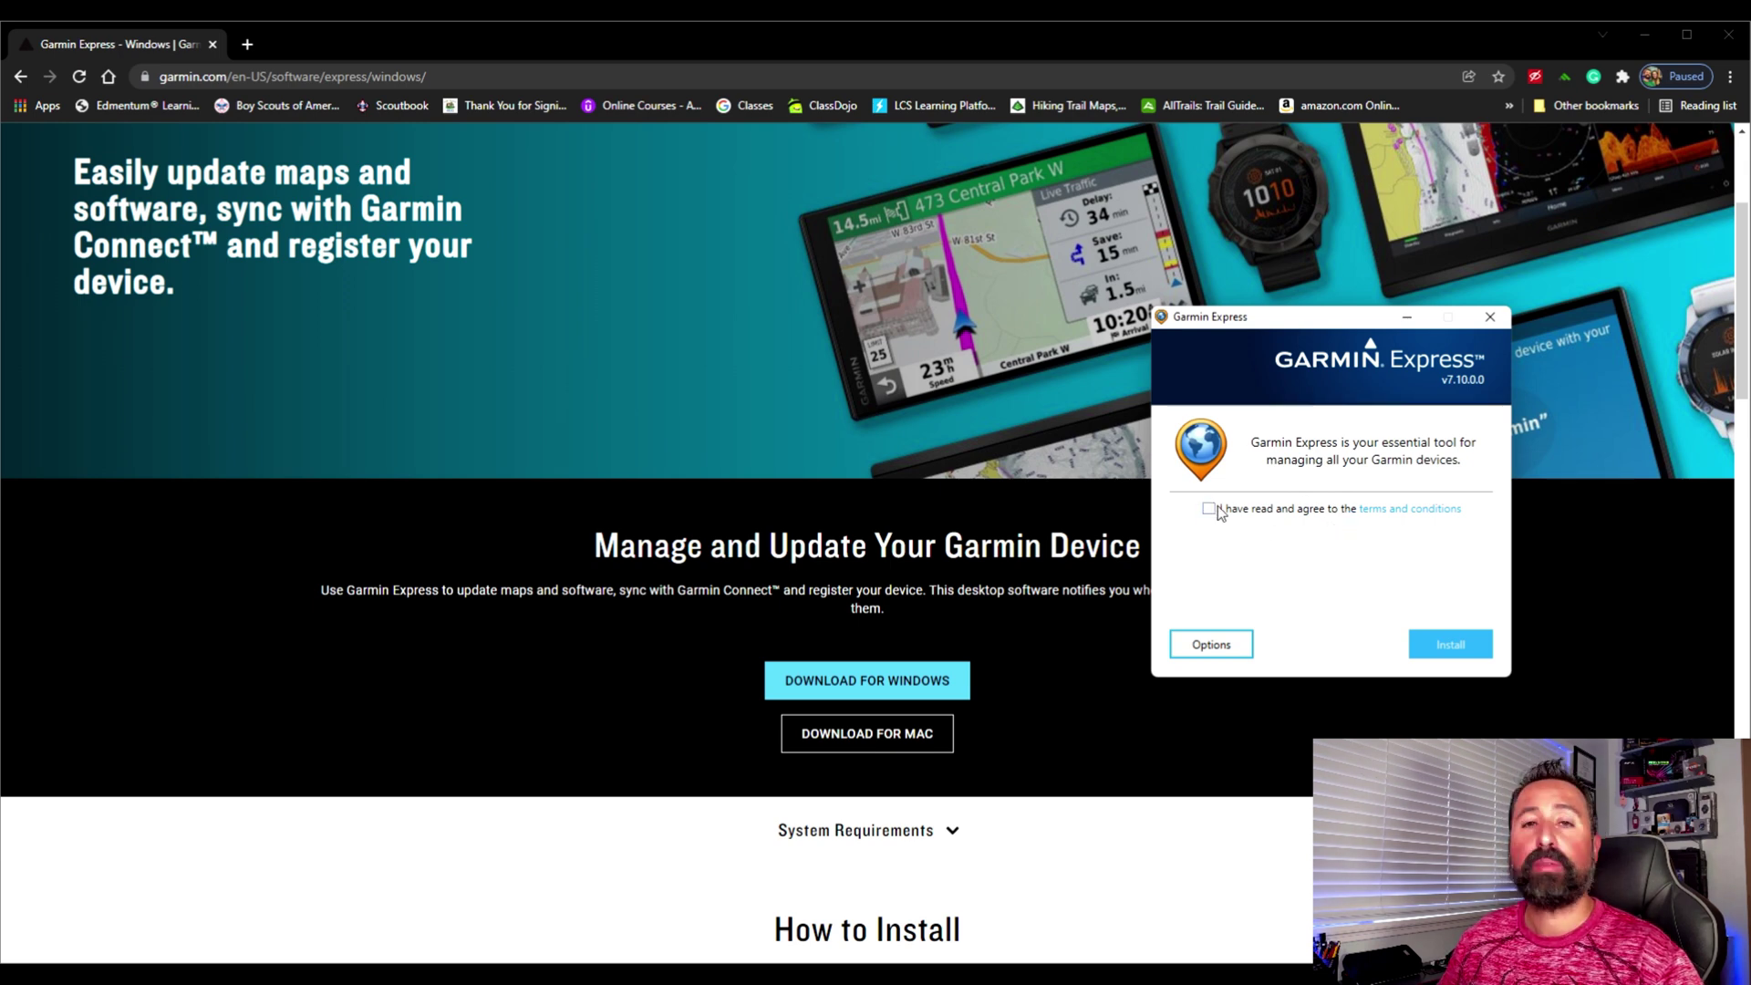
left_click_drag(1302, 338, 643, 359)
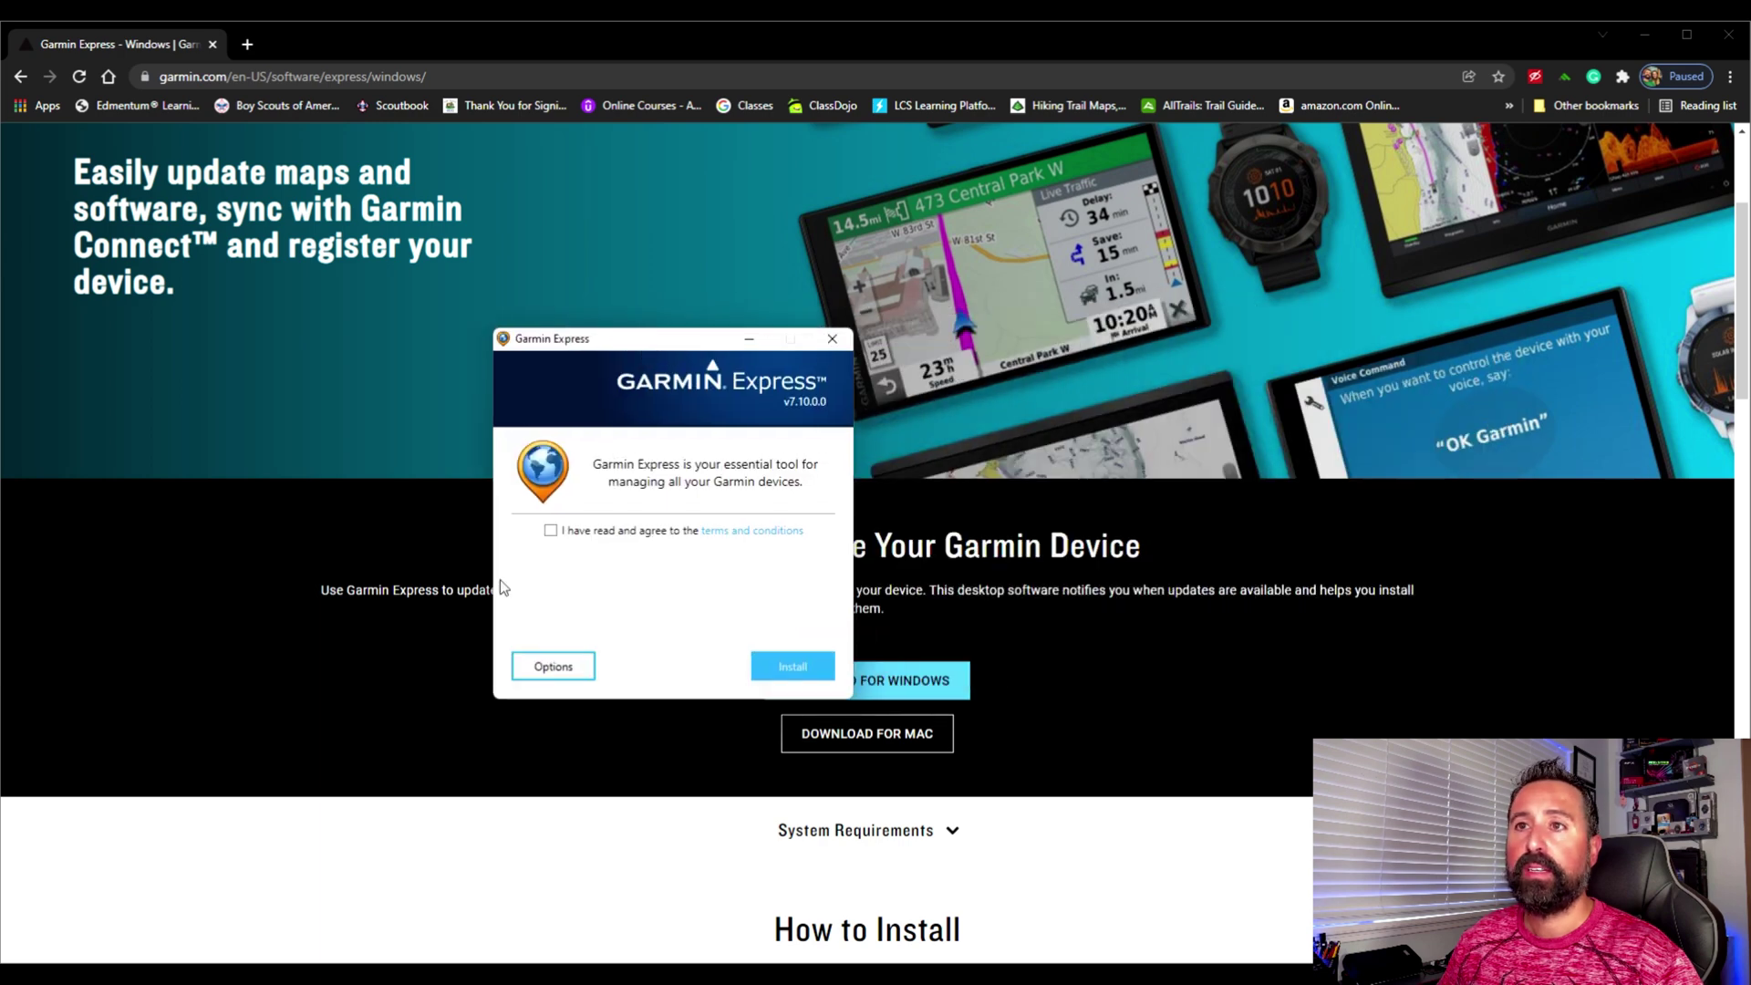
left_click(550, 531)
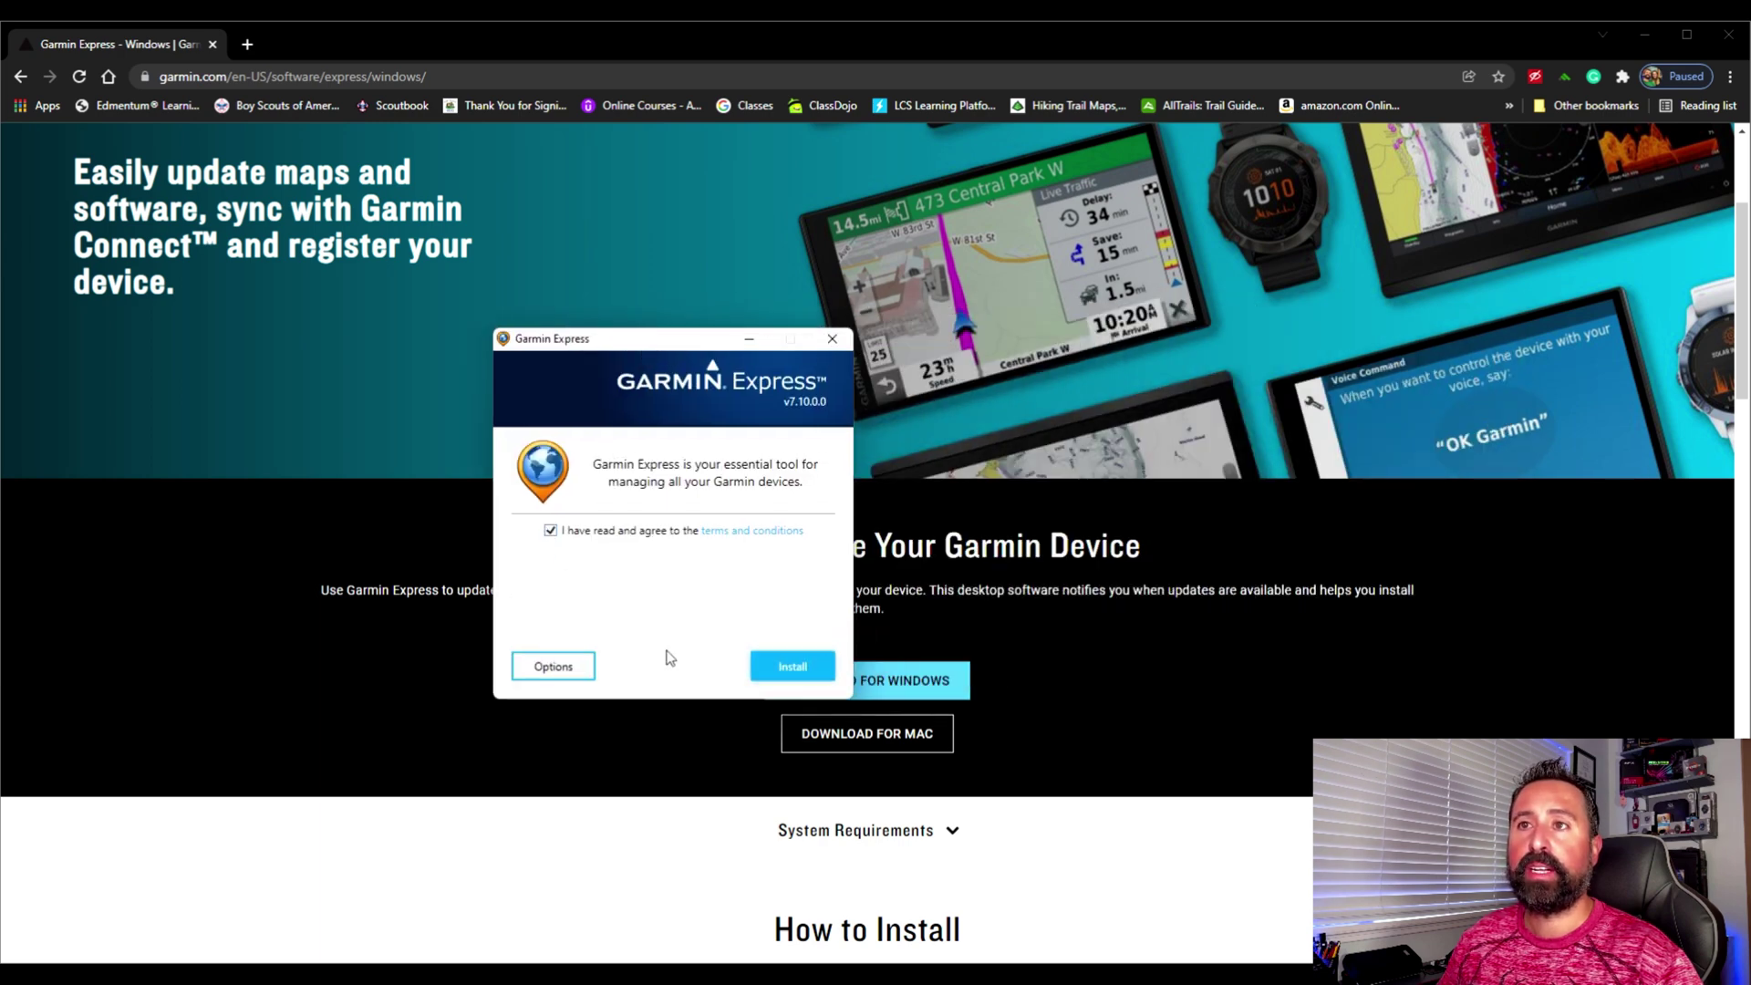
left_click(790, 666)
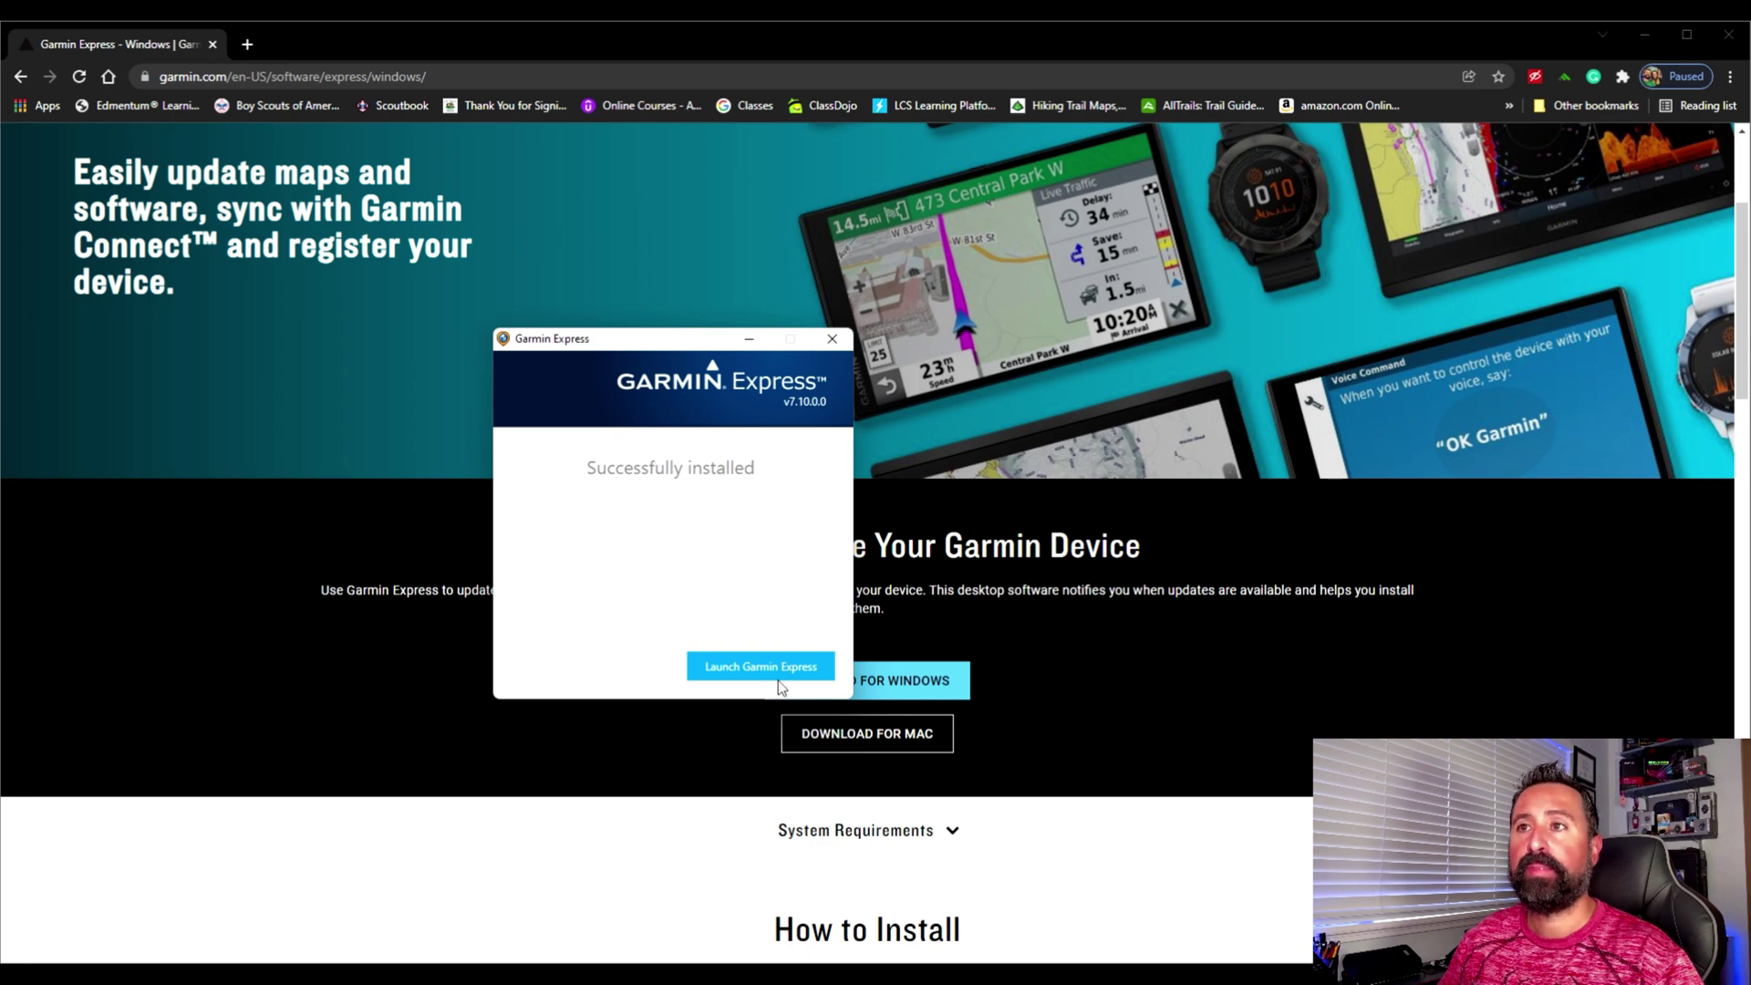
Launch Garmin Express, find the vivosmart 4 via Add a Device, then move the window off-screen
left_click(776, 668)
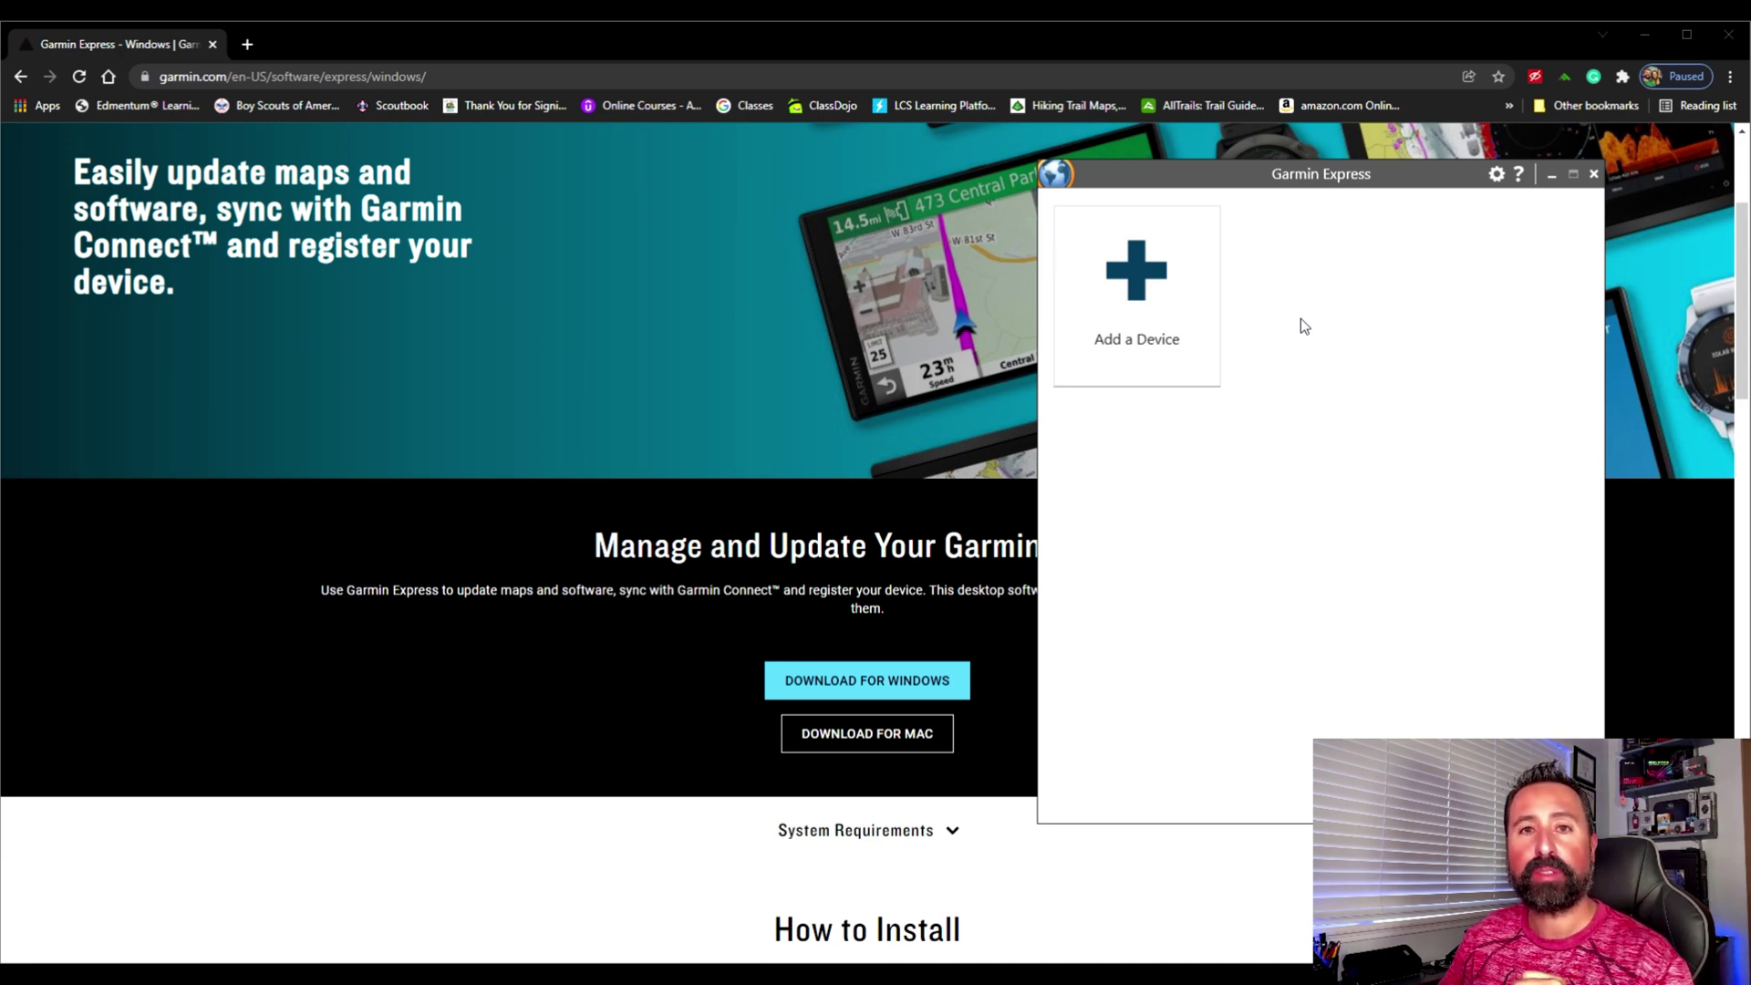
left_click(1135, 309)
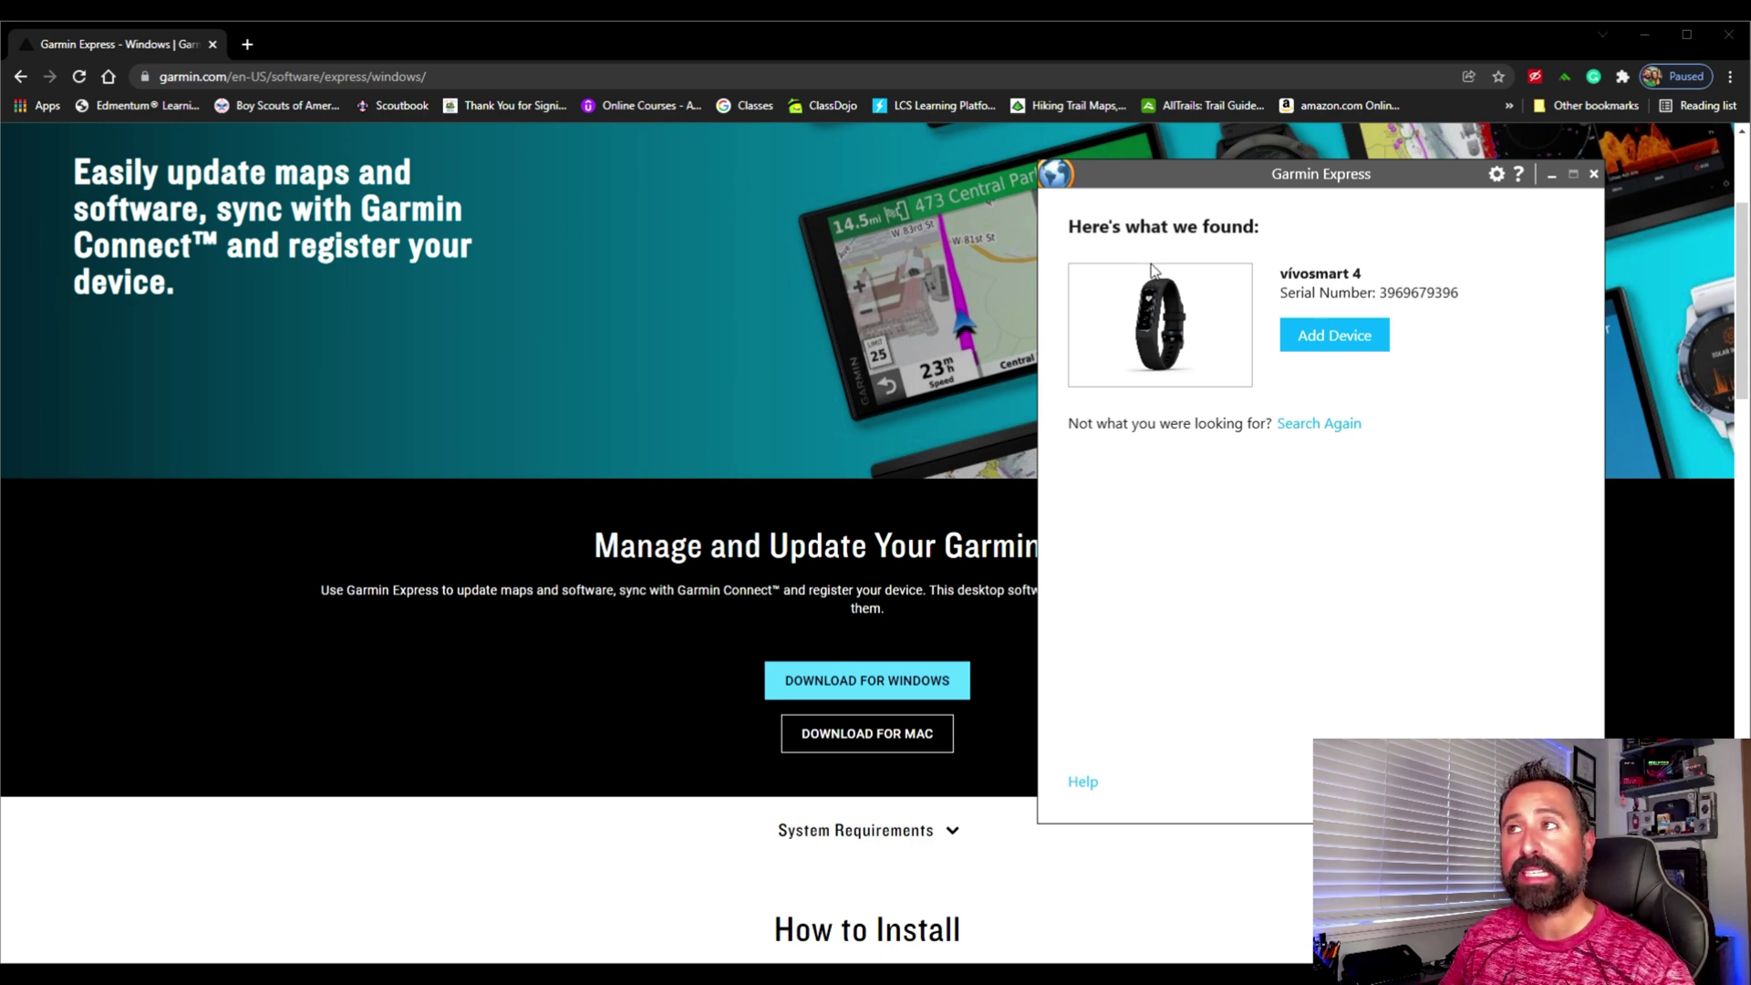
left_click_drag(1222, 189, 1750, 192)
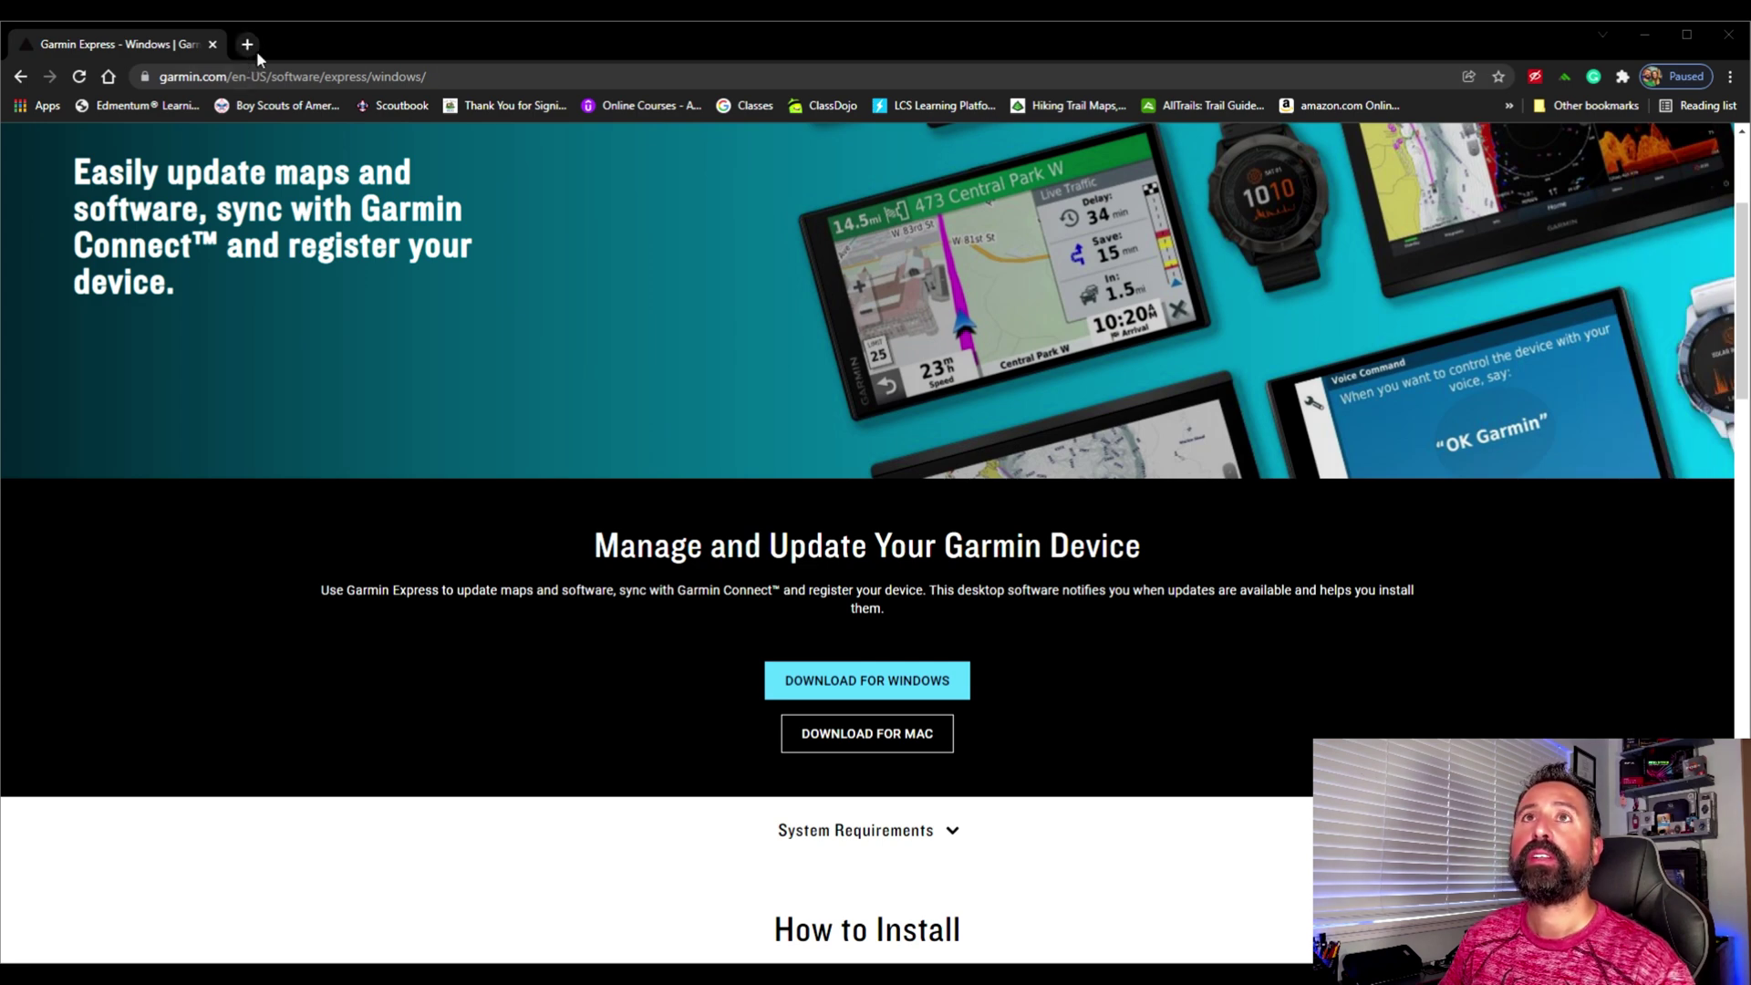
Search Google for 'garmin express drivers' and open Garmin's USB Drivers 2.3.1.2 page
left_click(526, 78)
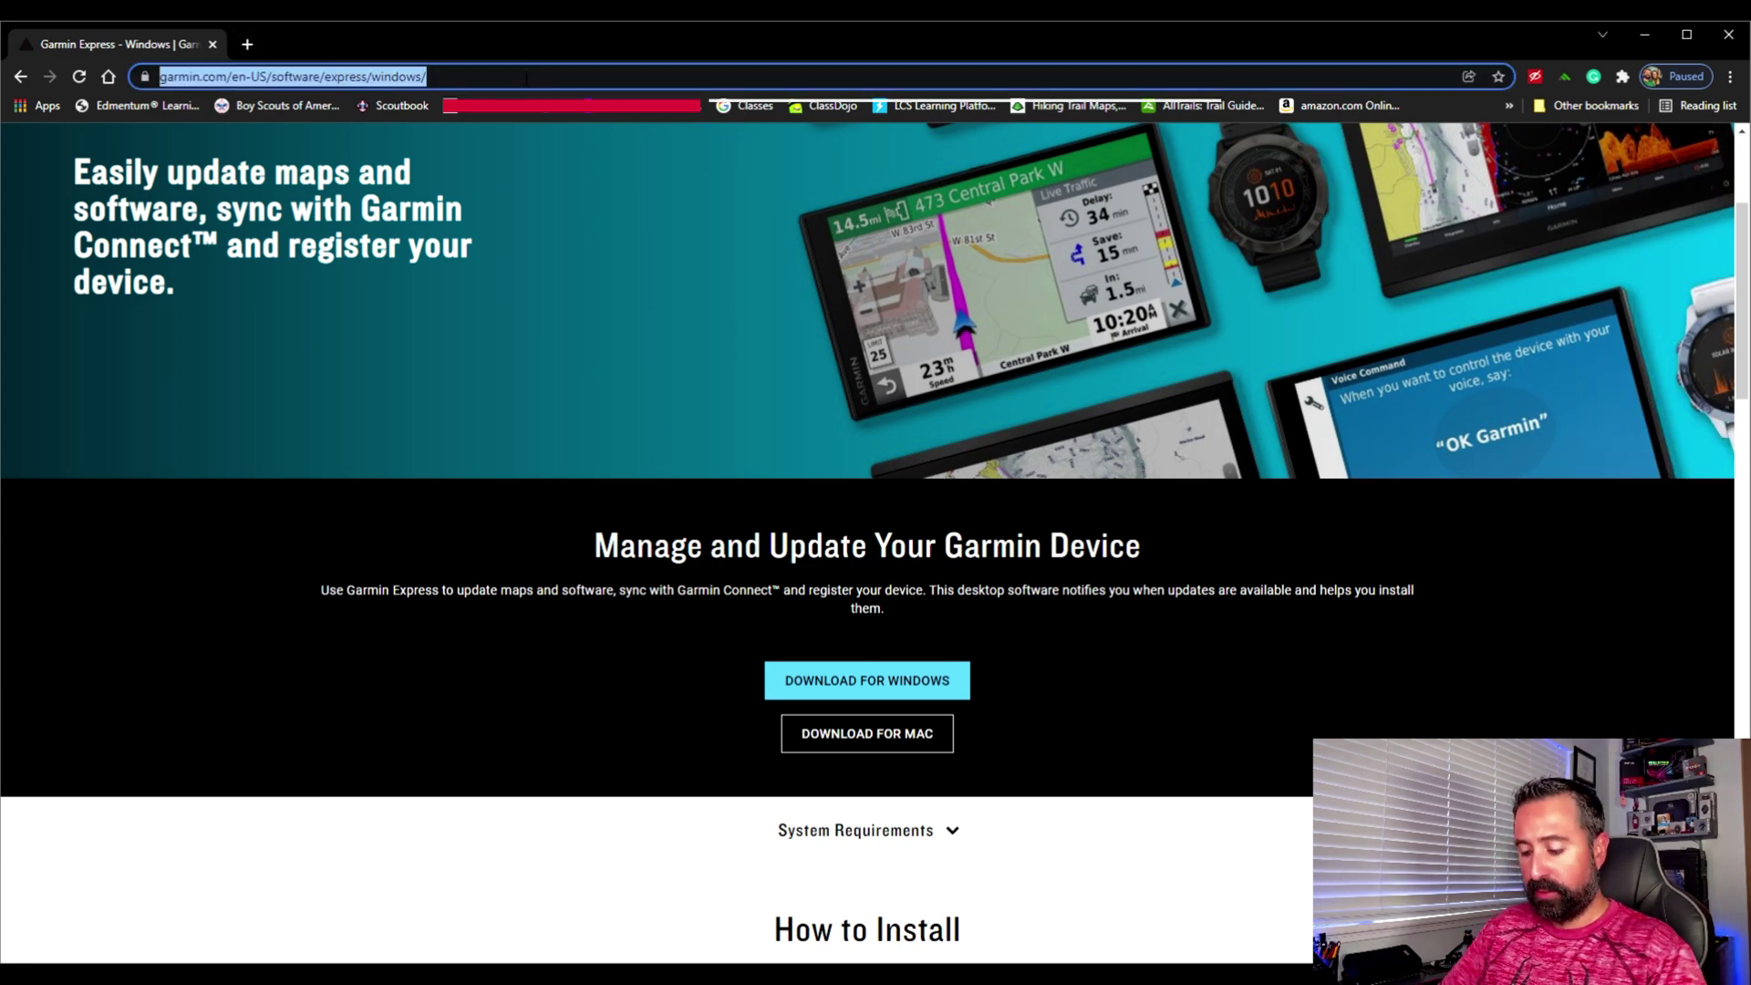
type("garmin ex")
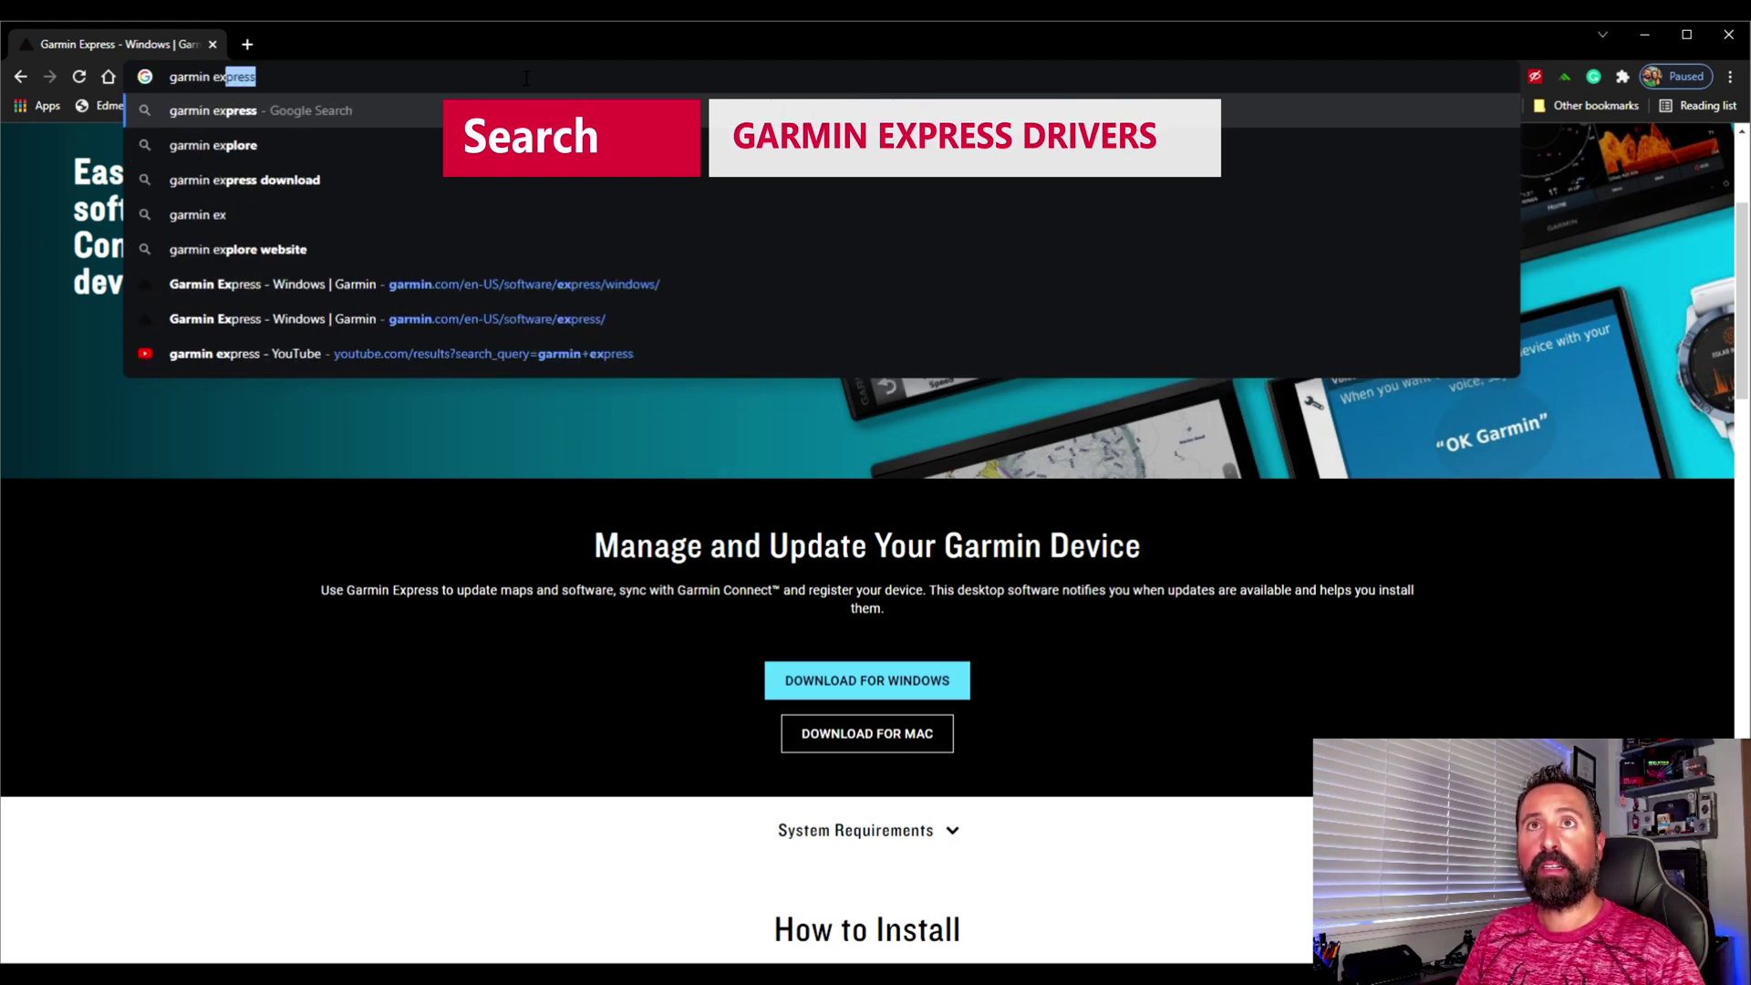
type("press driv")
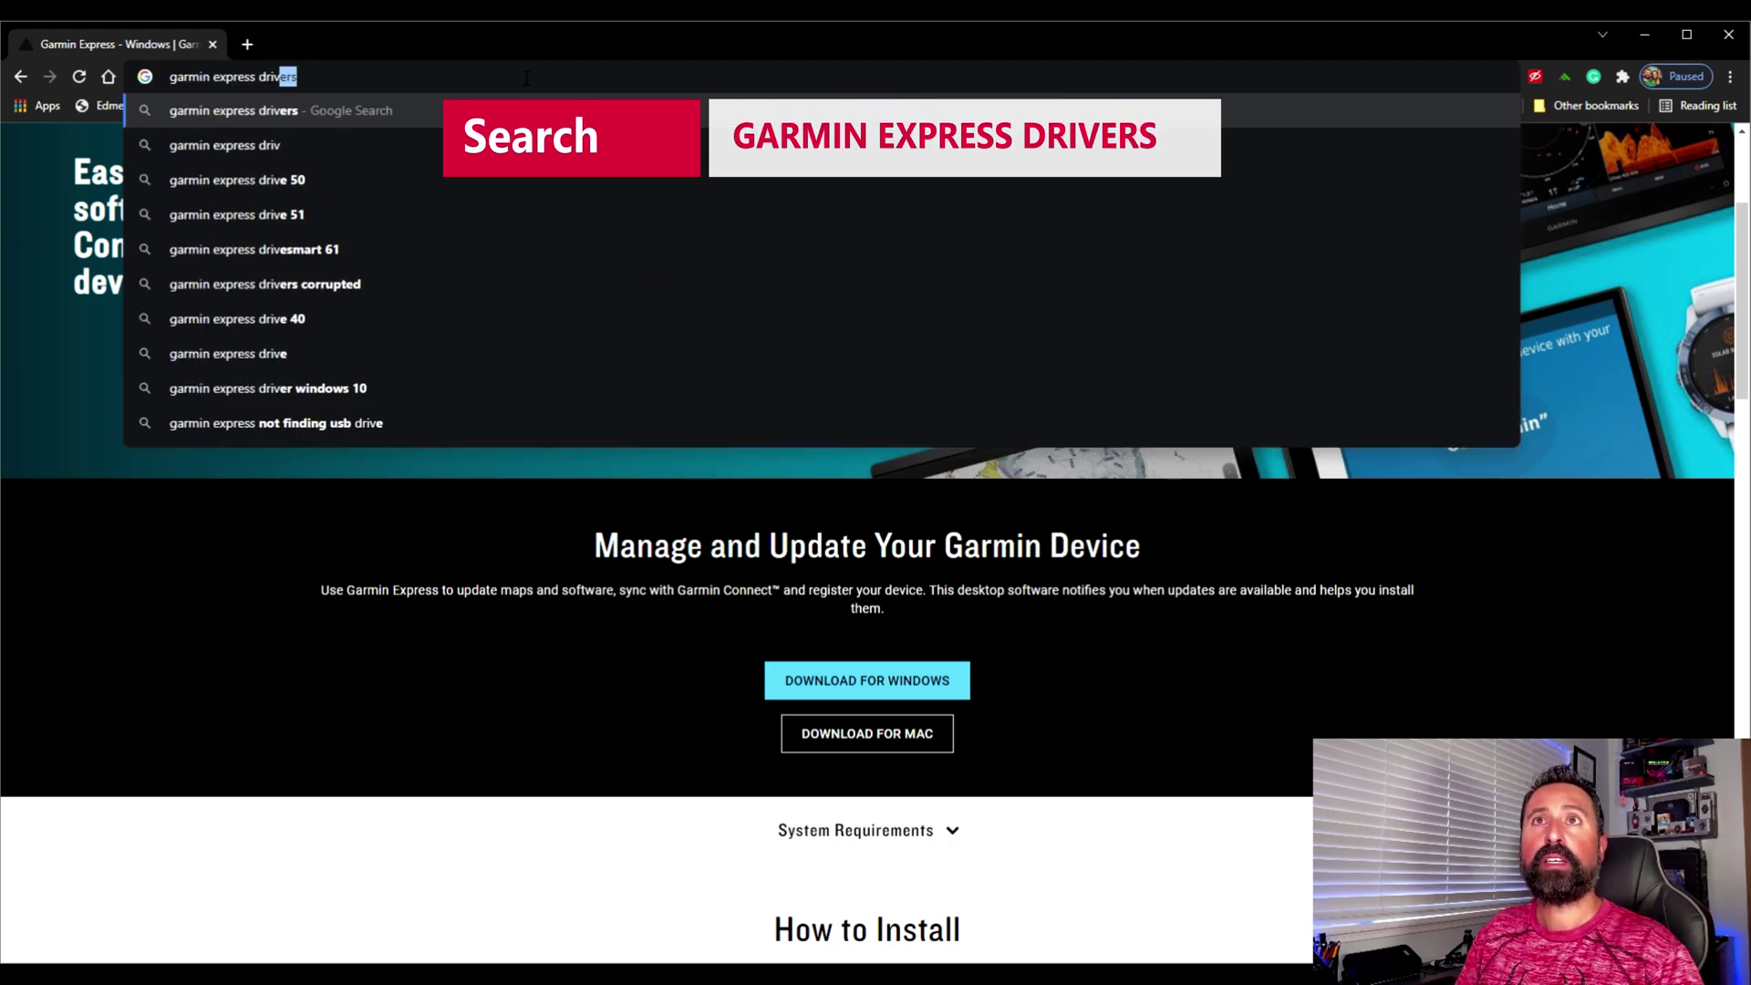
type("ers")
key("Return")
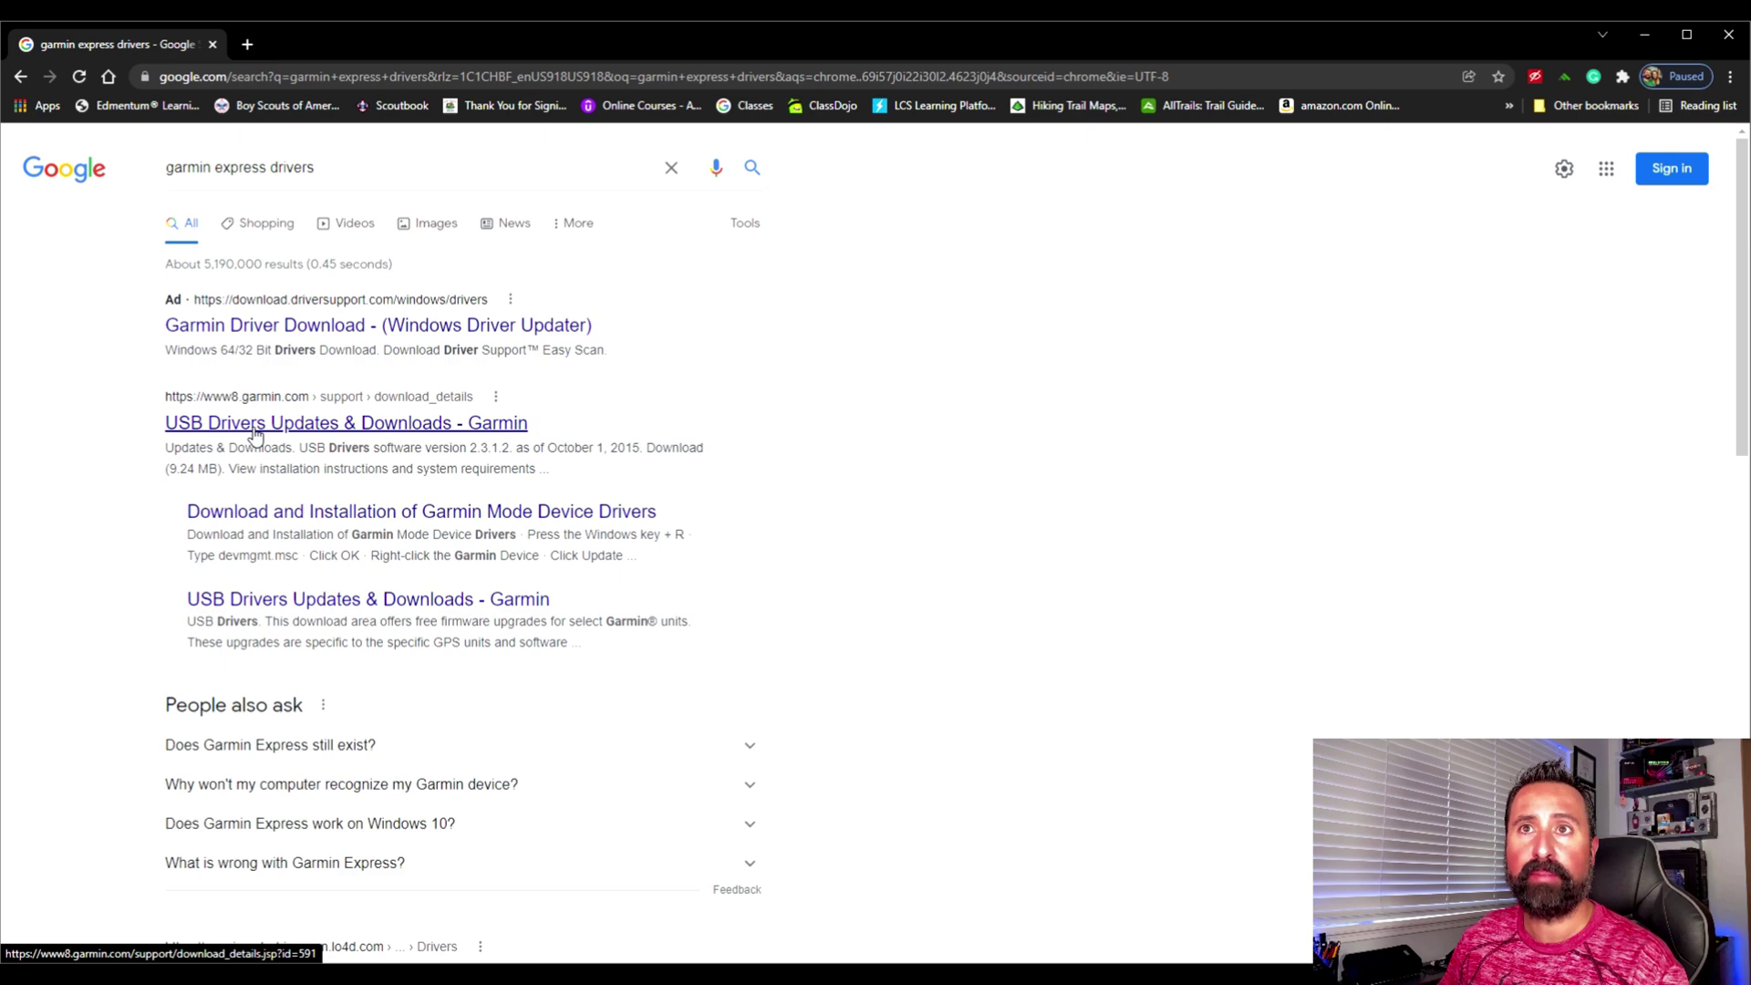
left_click(256, 429)
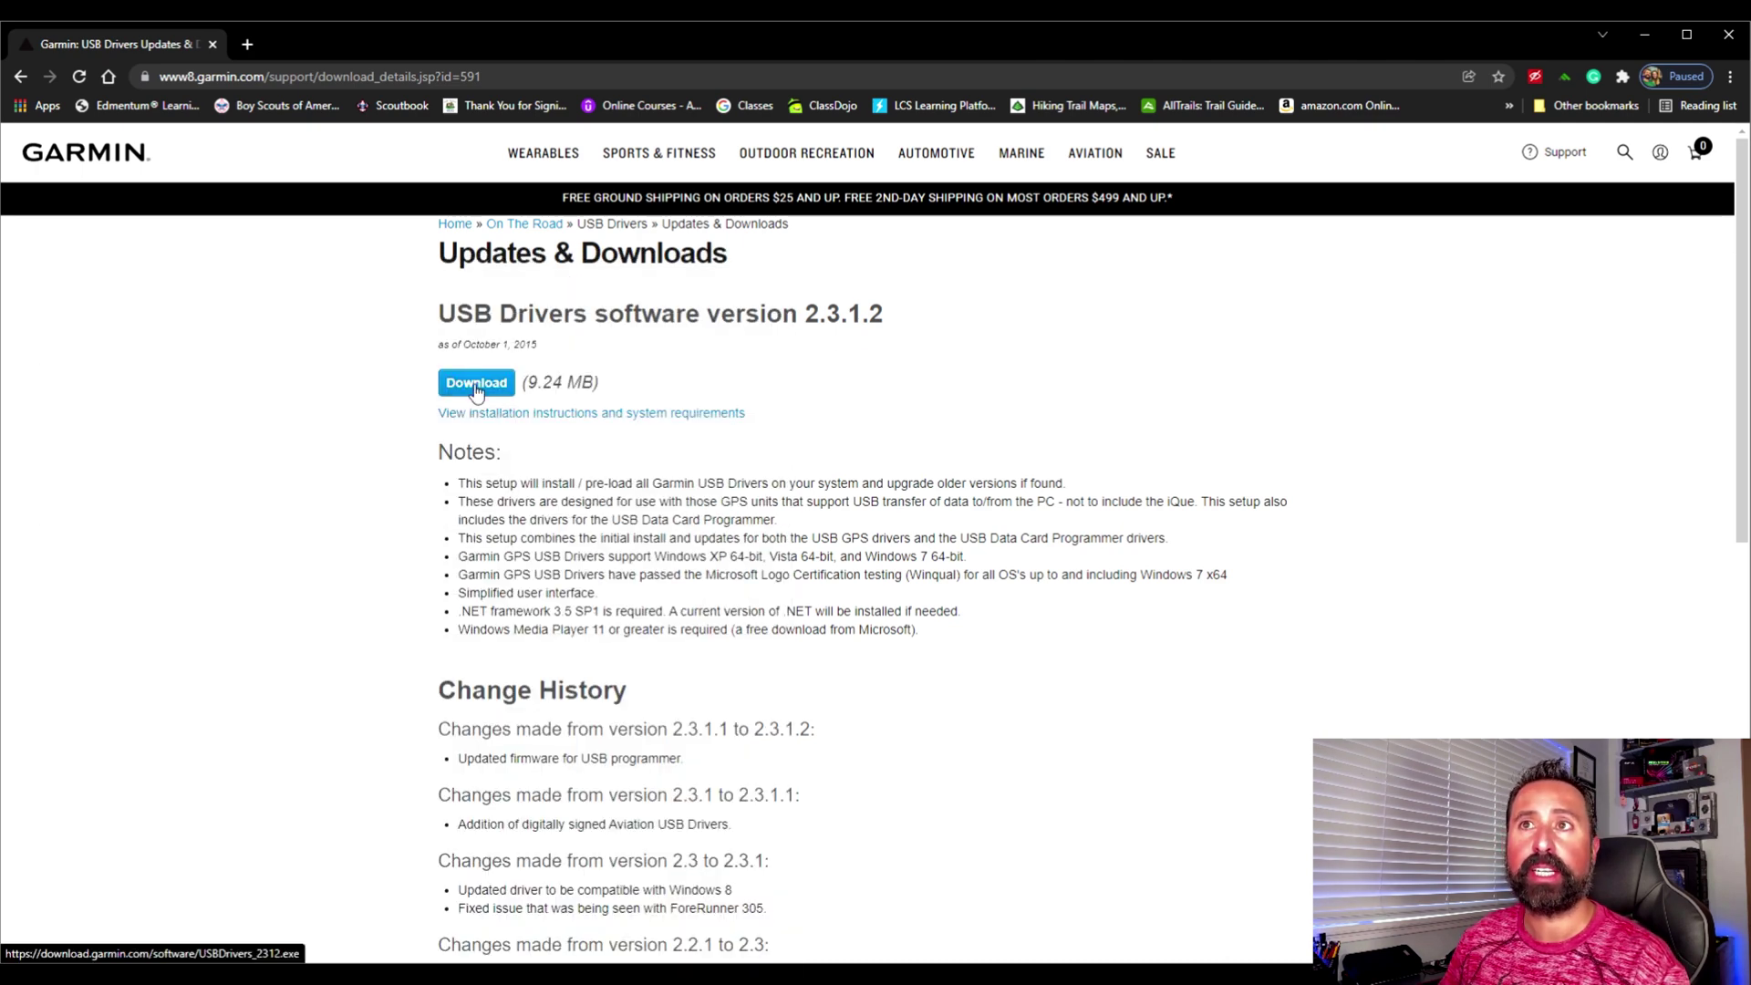
Download USBDrivers_2312.exe and run it to open the driver setup wizard
left_click(475, 385)
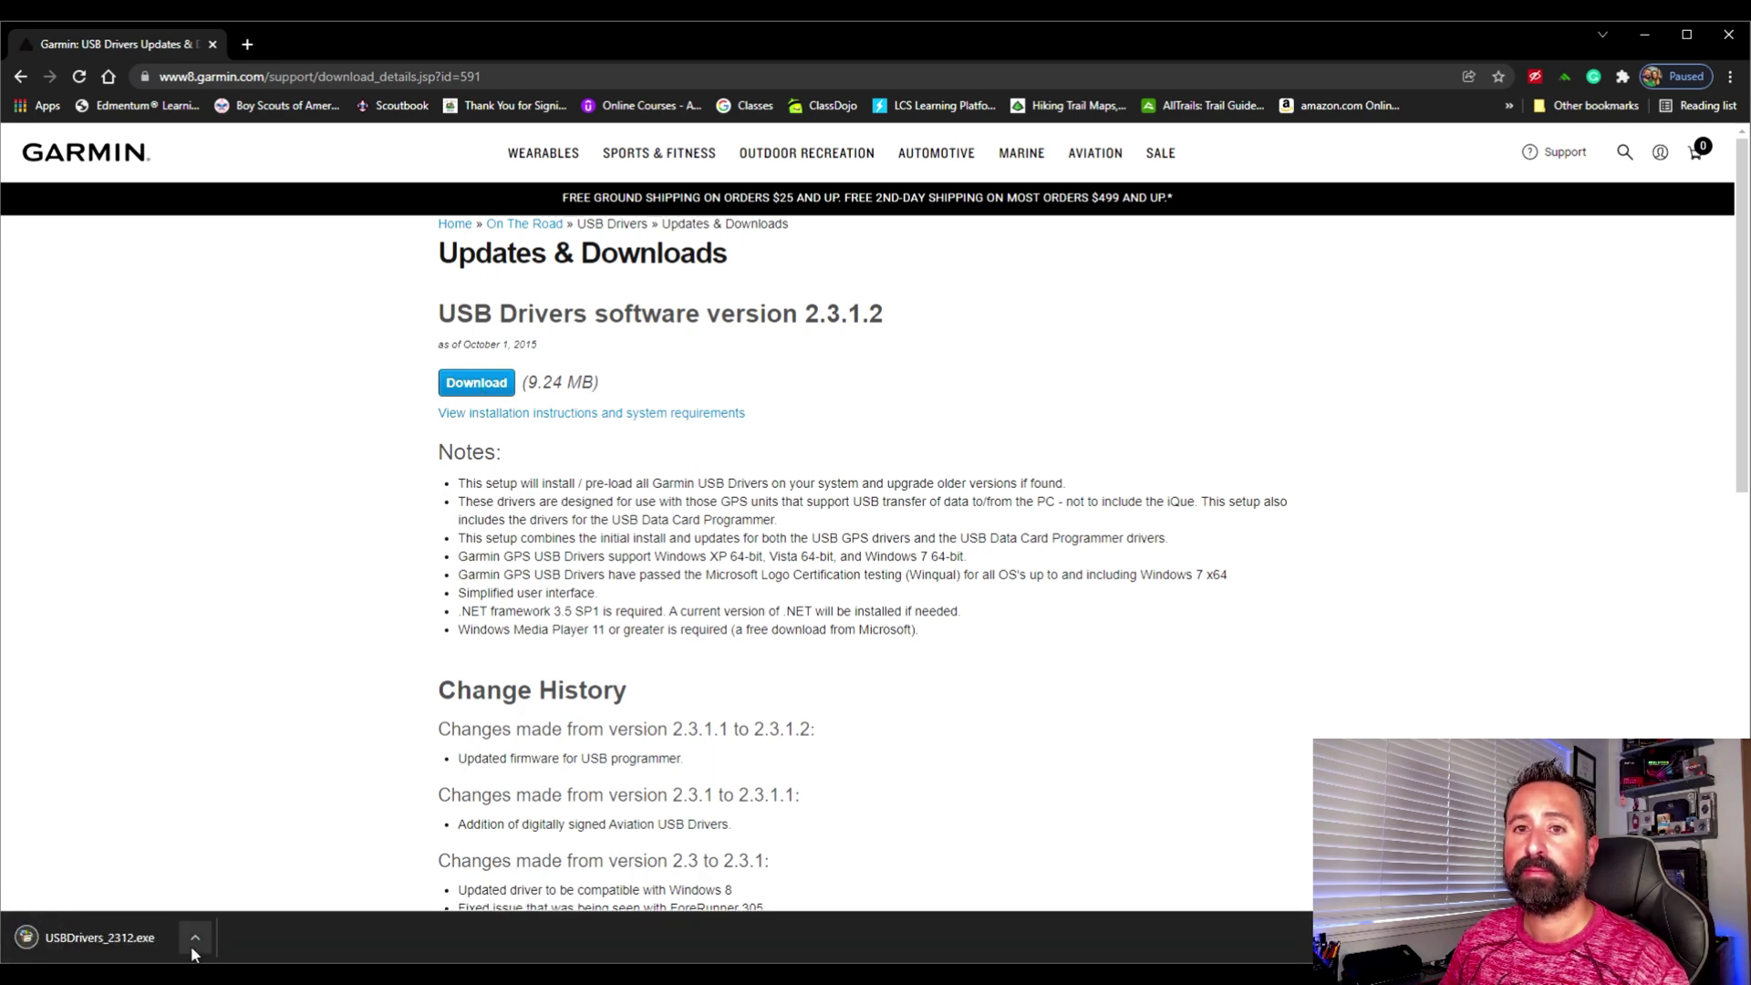
left_click(196, 936)
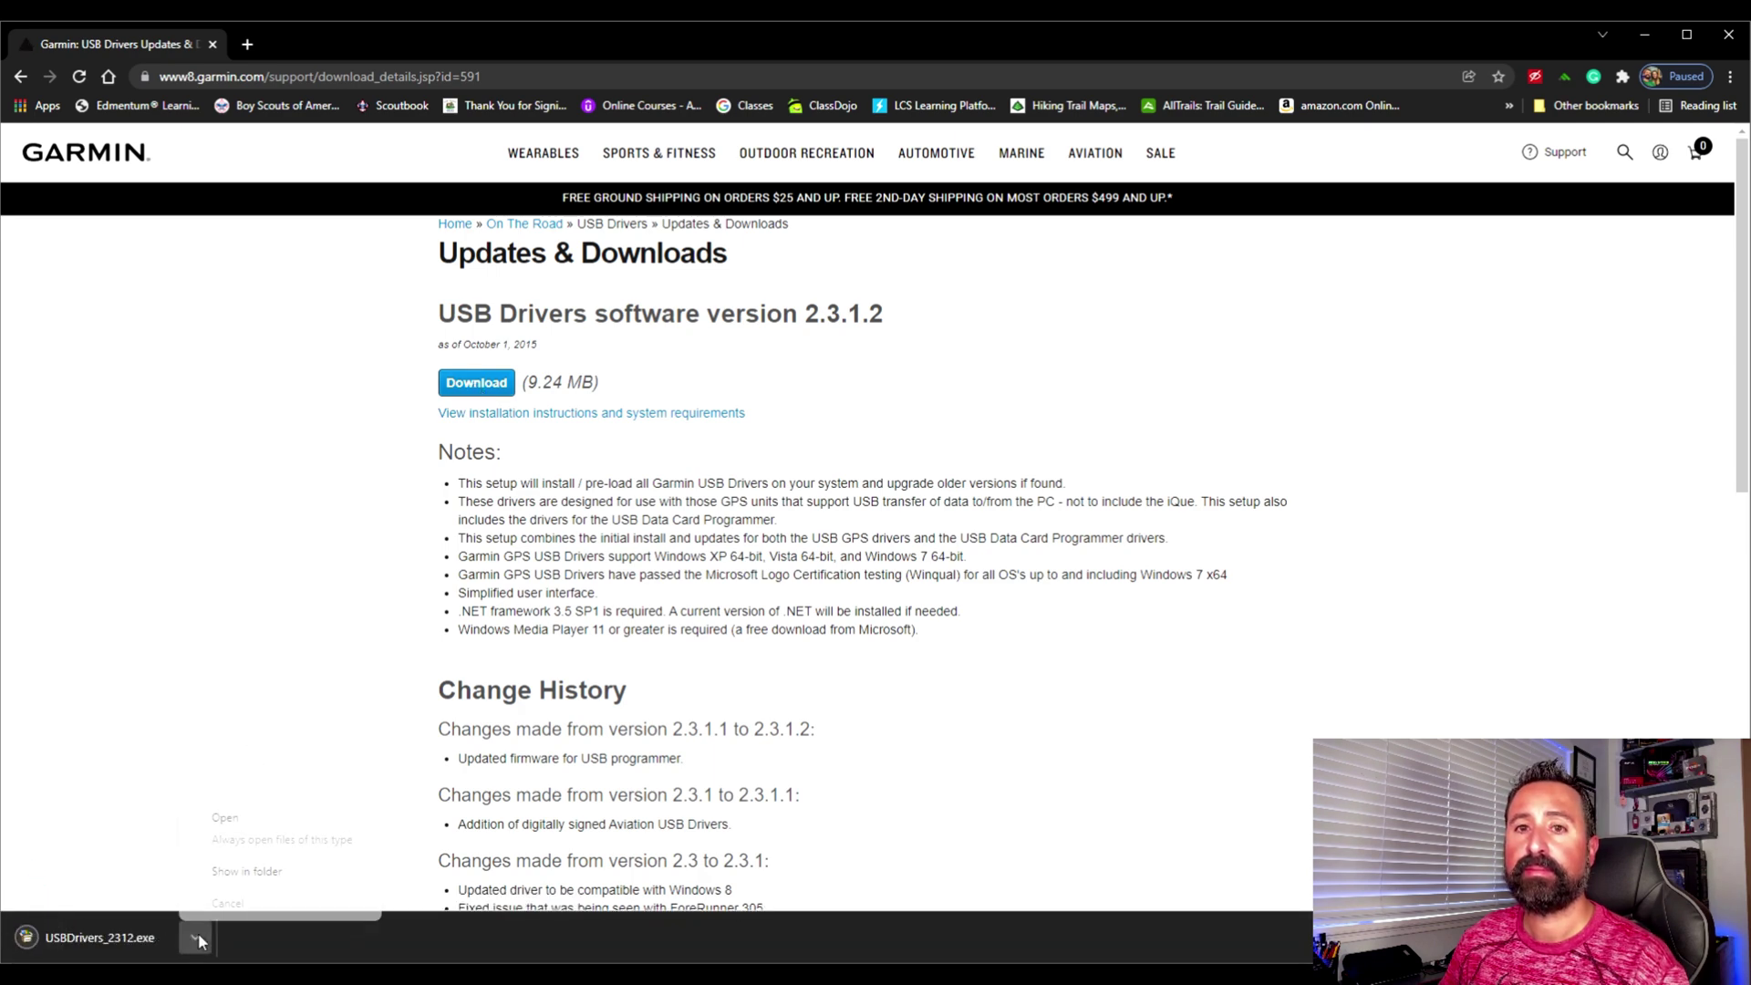
left_click(228, 819)
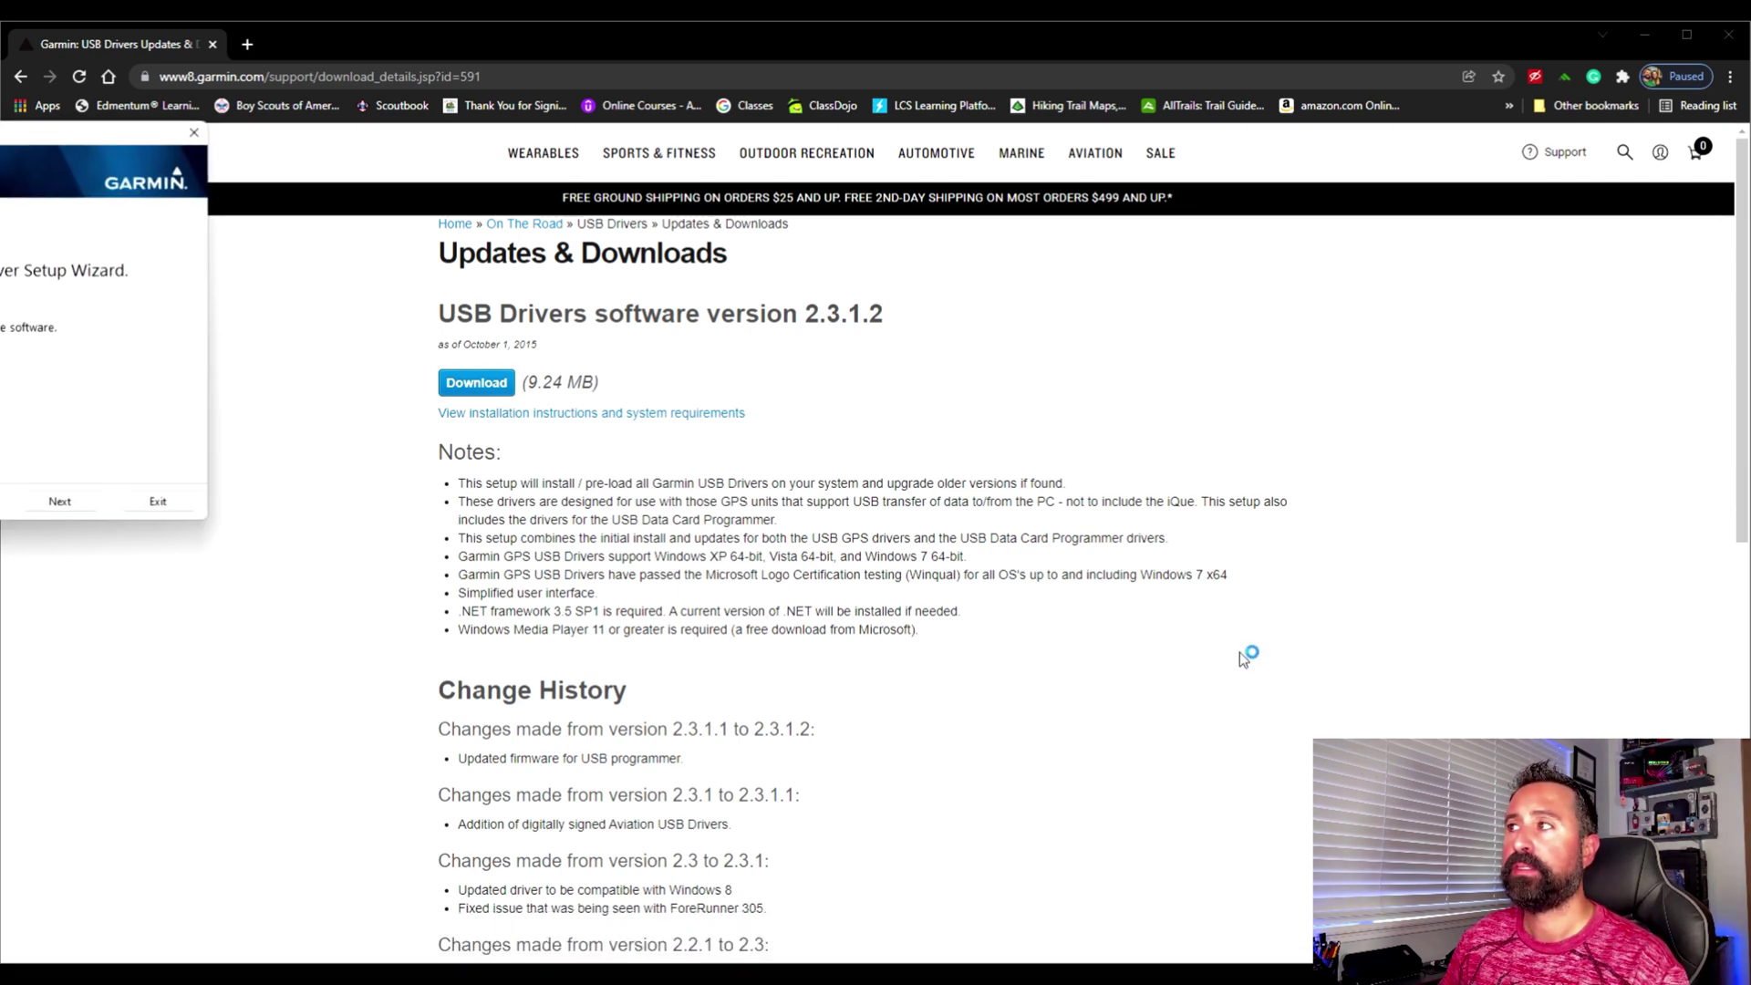
mouse_move(114, 137)
left_mouse_down()
mouse_move(714, 273)
mouse_move(1419, 228)
left_mouse_up()
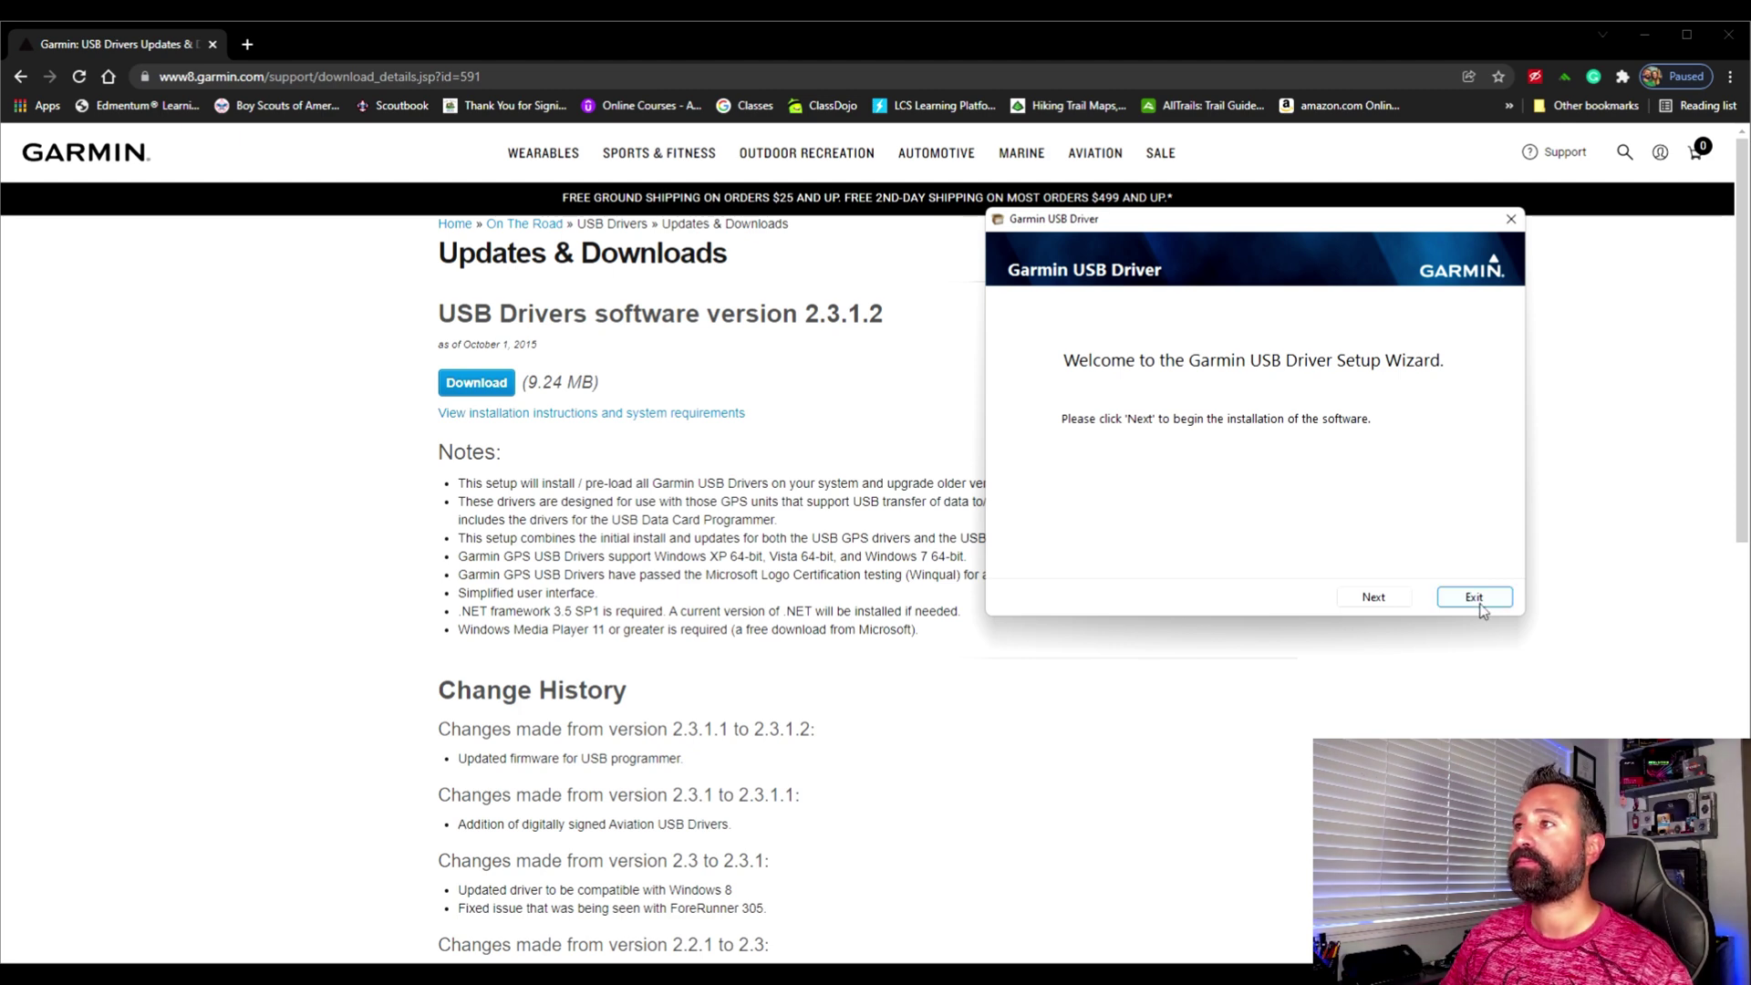
left_click(1477, 600)
left_click(1398, 563)
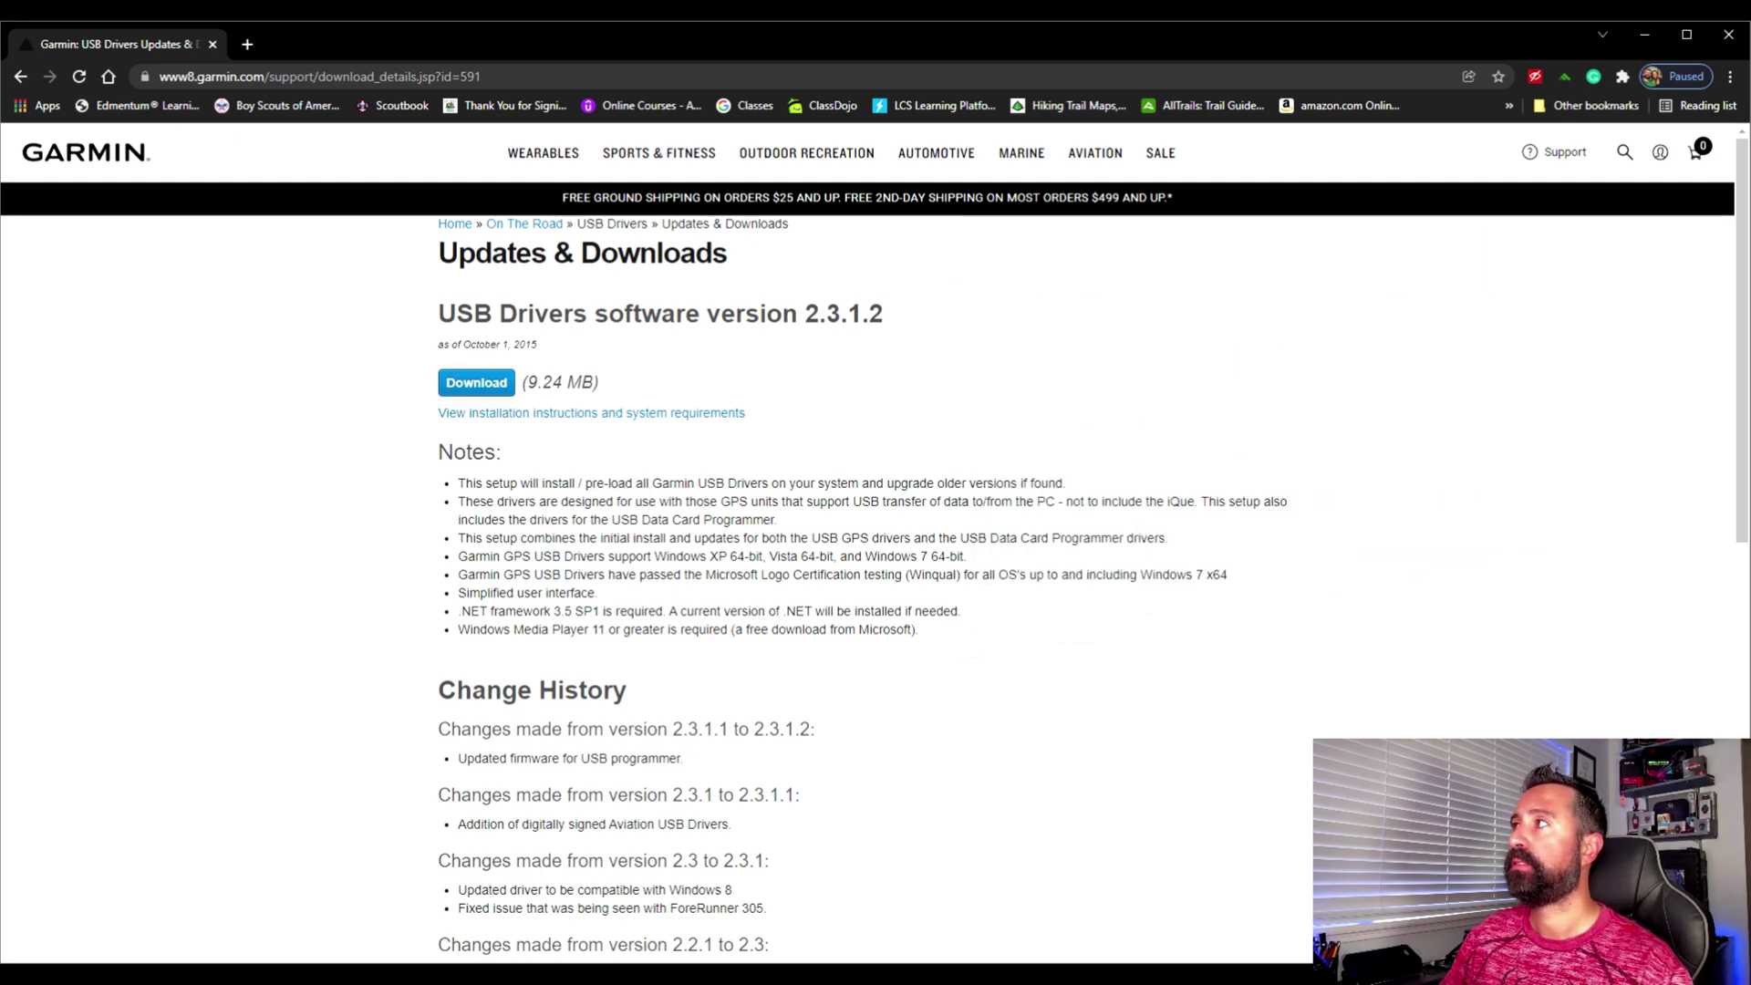
Bring Garmin Express back into view and add the detected vivosmart 4
left_click_drag(1324, 182, 1190, 182)
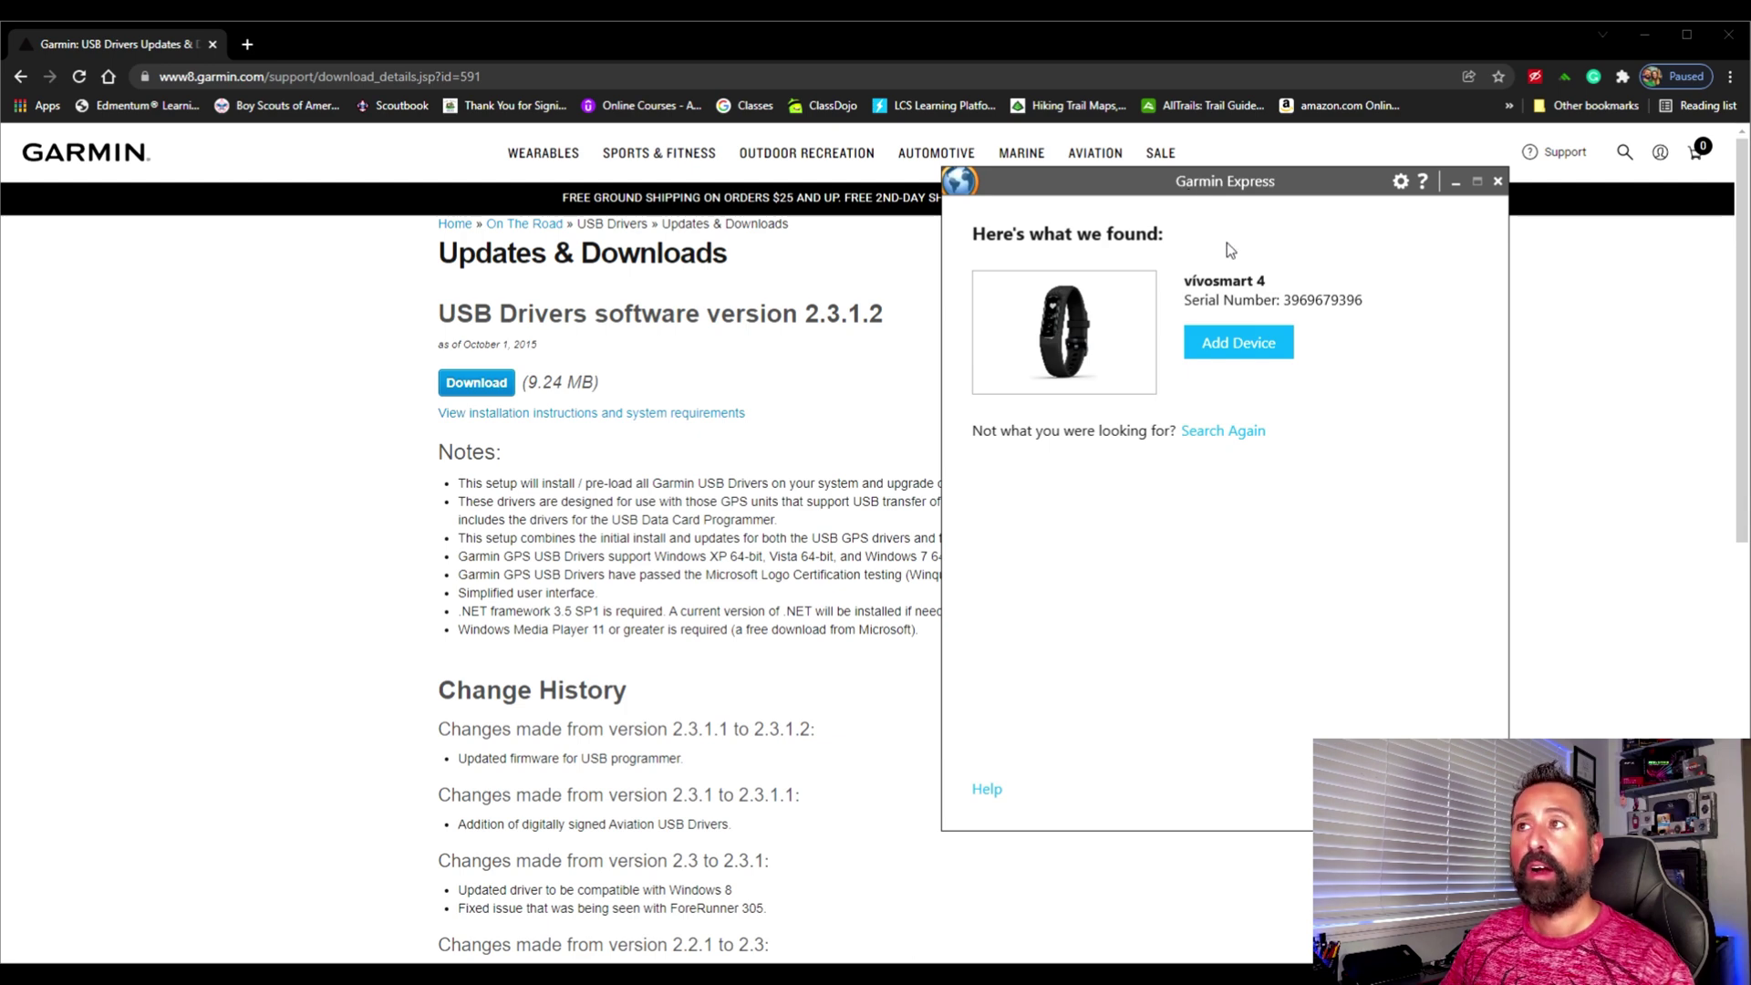
left_click(1247, 347)
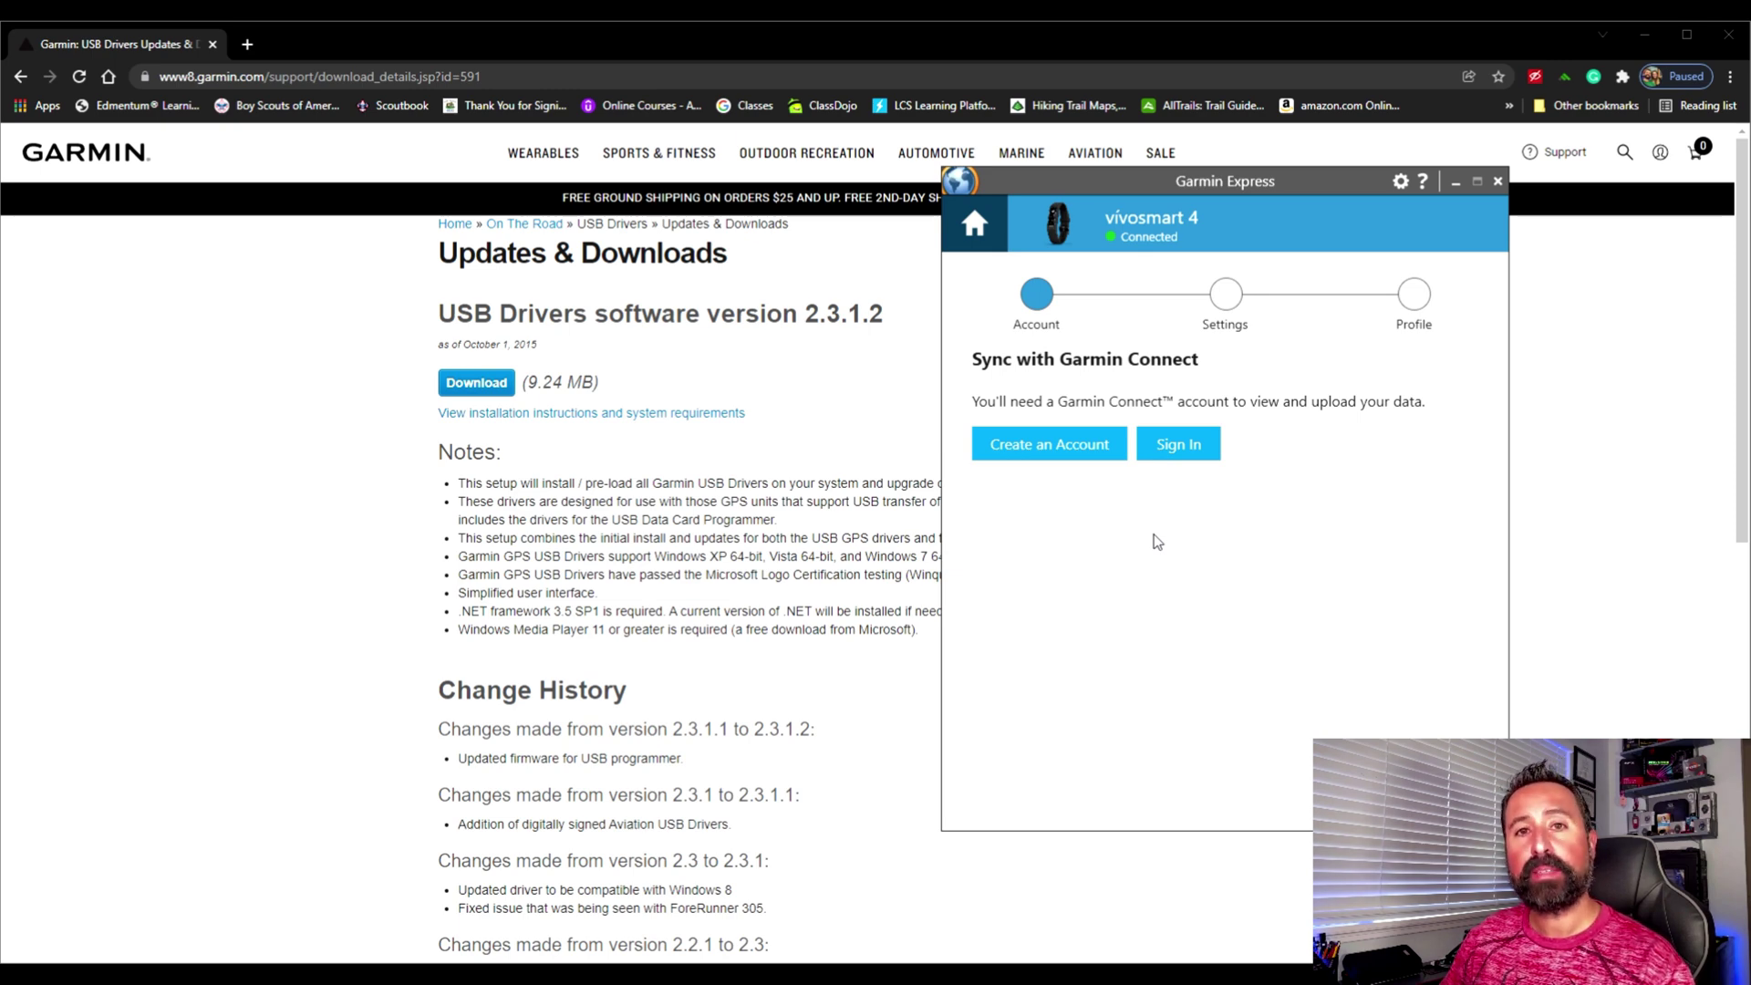
Sign in with the existing Garmin Connect account to finish vivosmart 4 setup
left_click(1195, 448)
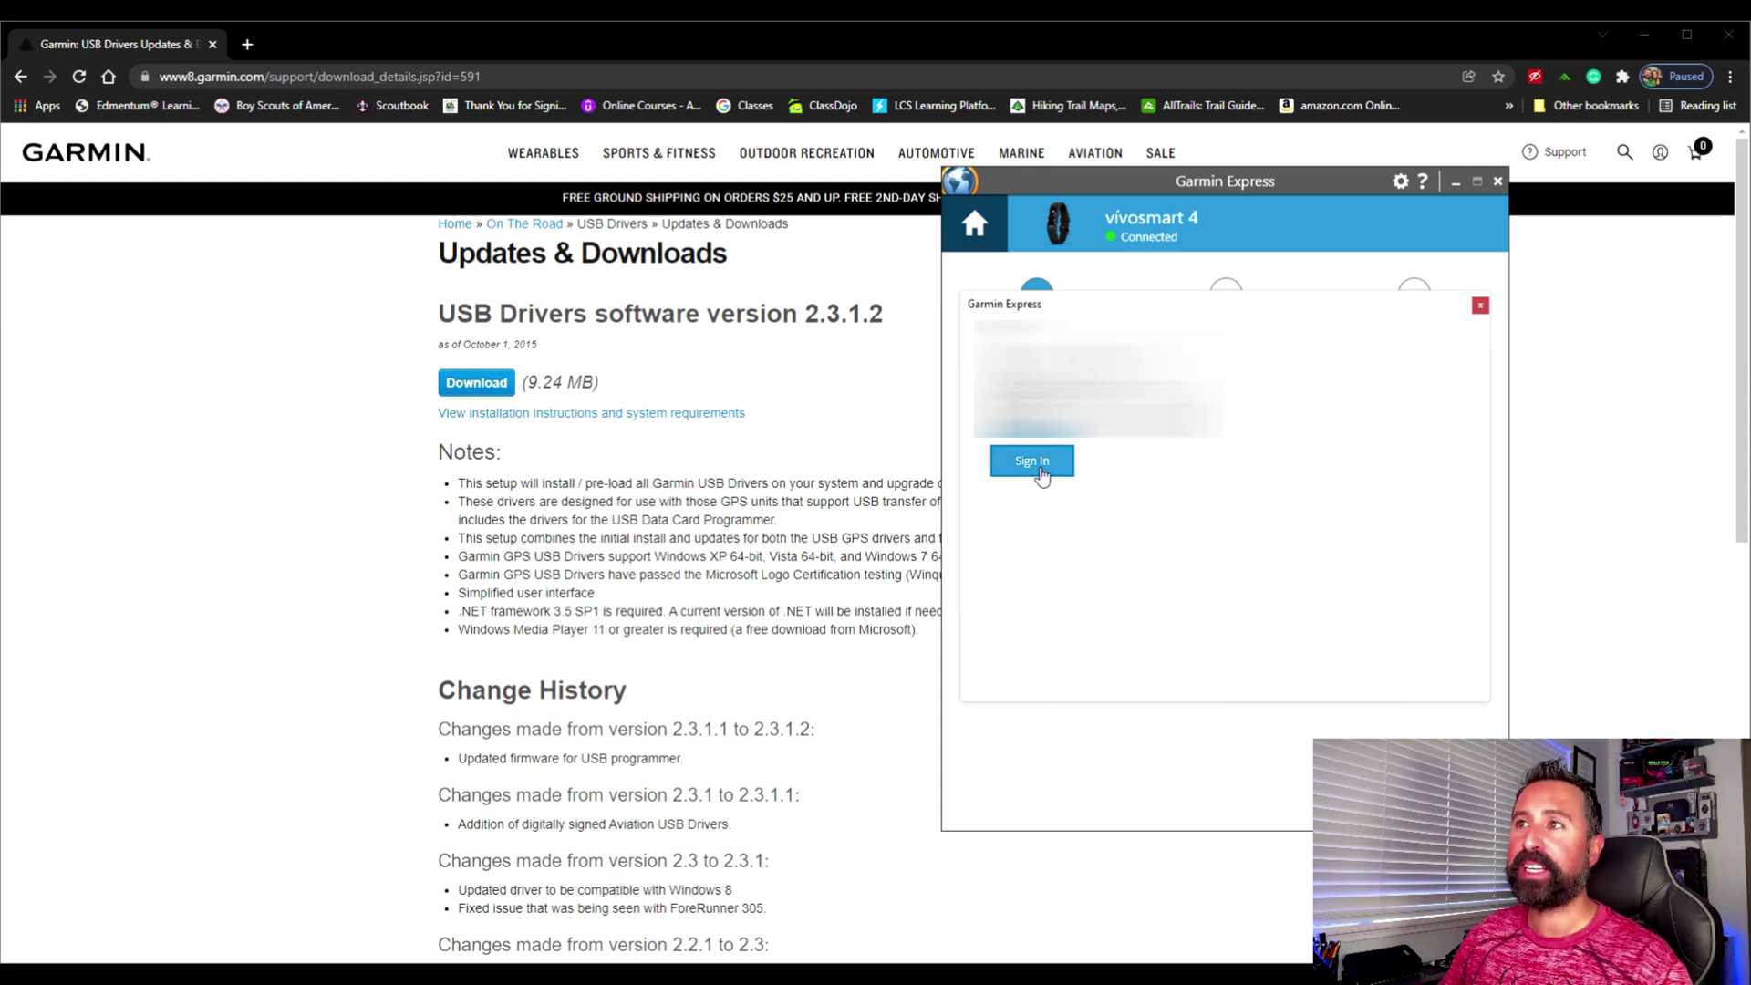
left_click(1042, 472)
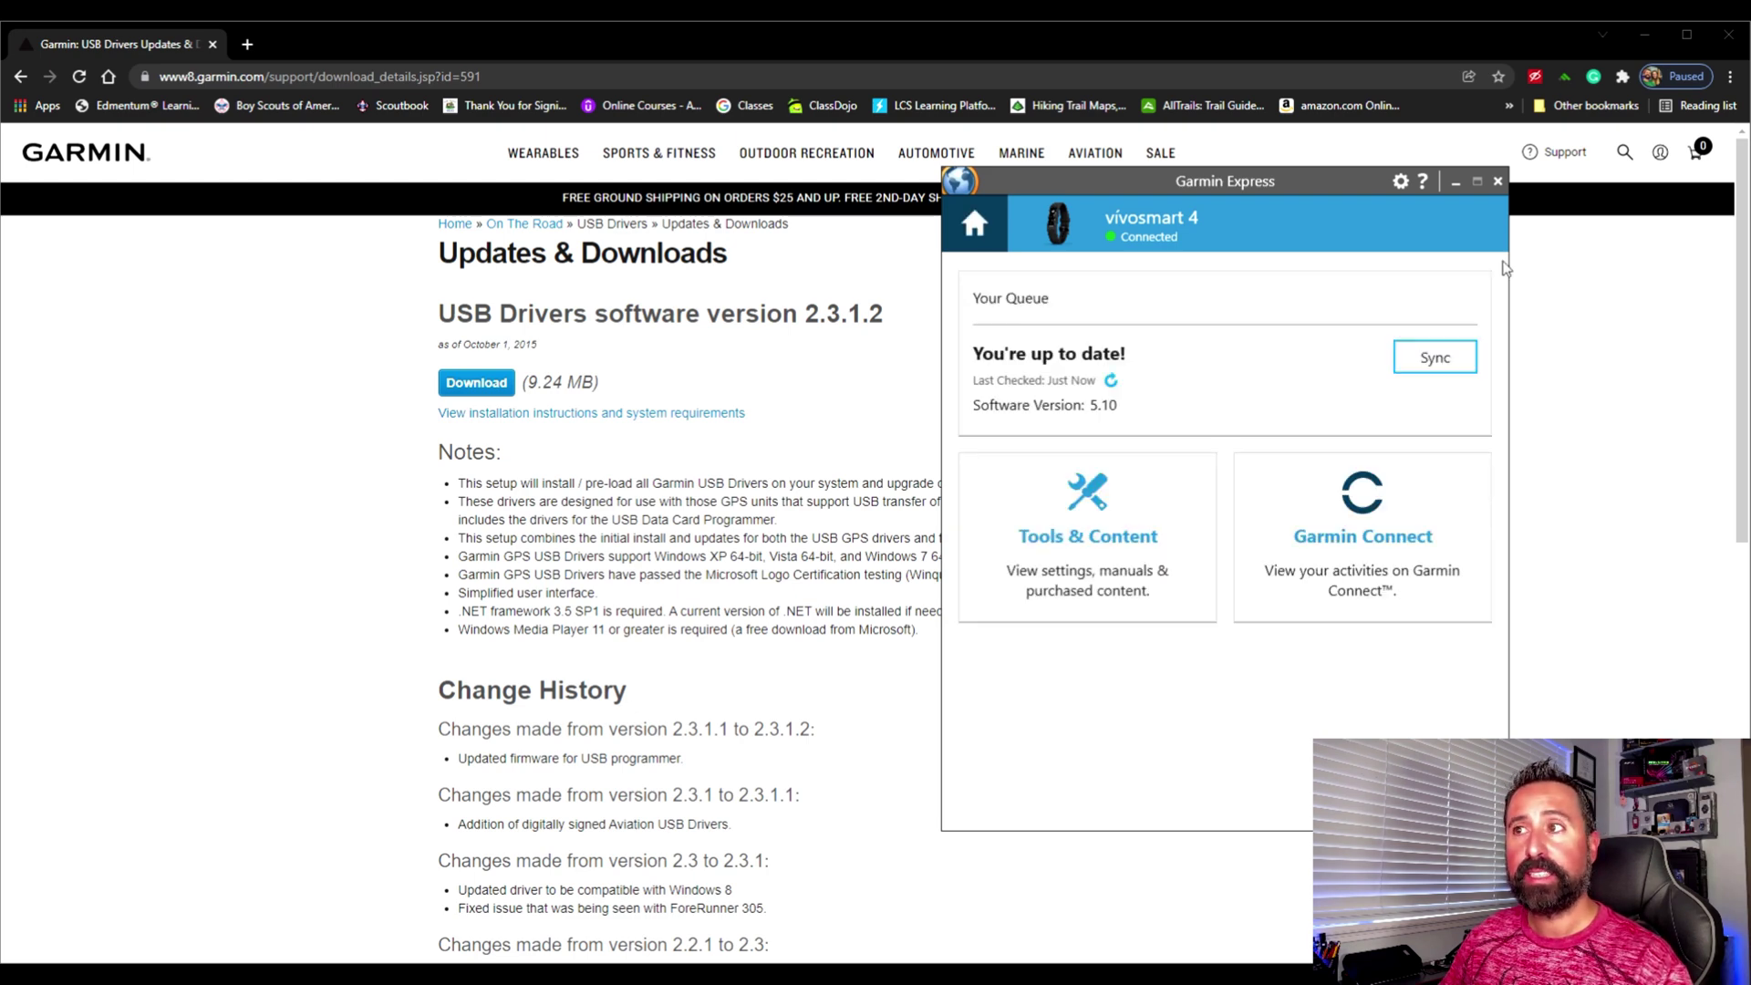
Sync the vivosmart 4 from Your Queue until Sync complete appears
left_click(1418, 365)
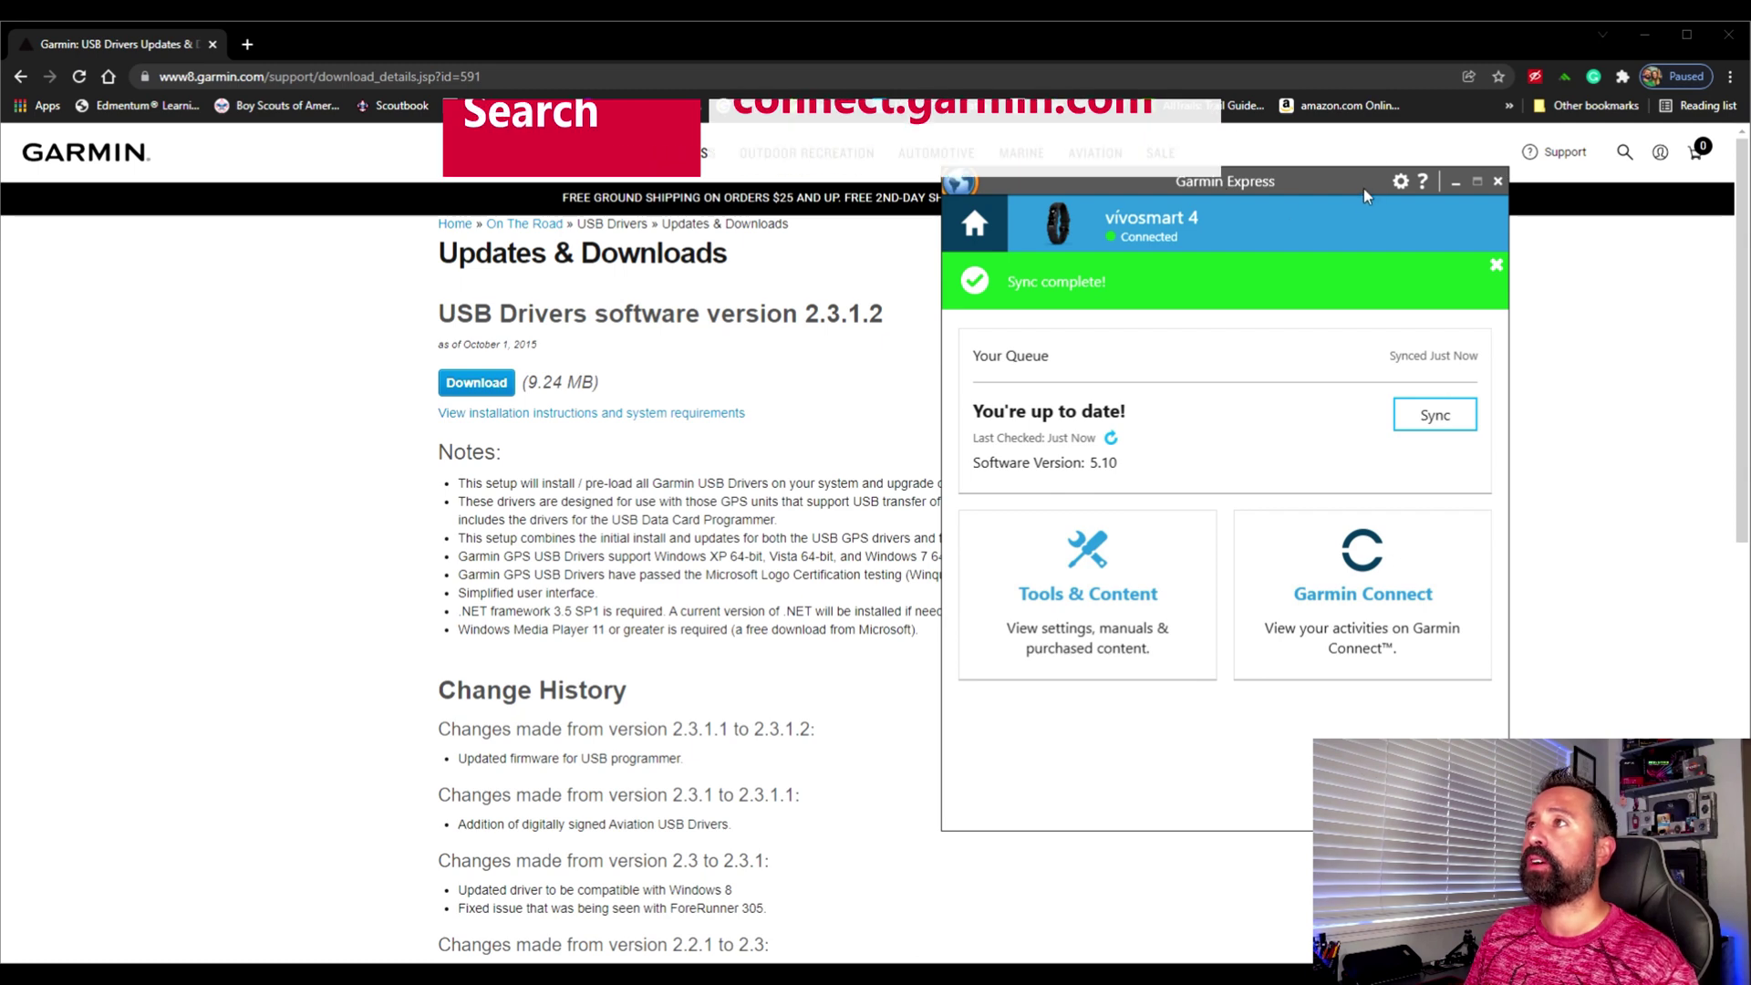
Go to connect.garmin.com, dropping the autocompleted /modern/ path, and reach the sign-in page
left_click(778, 79)
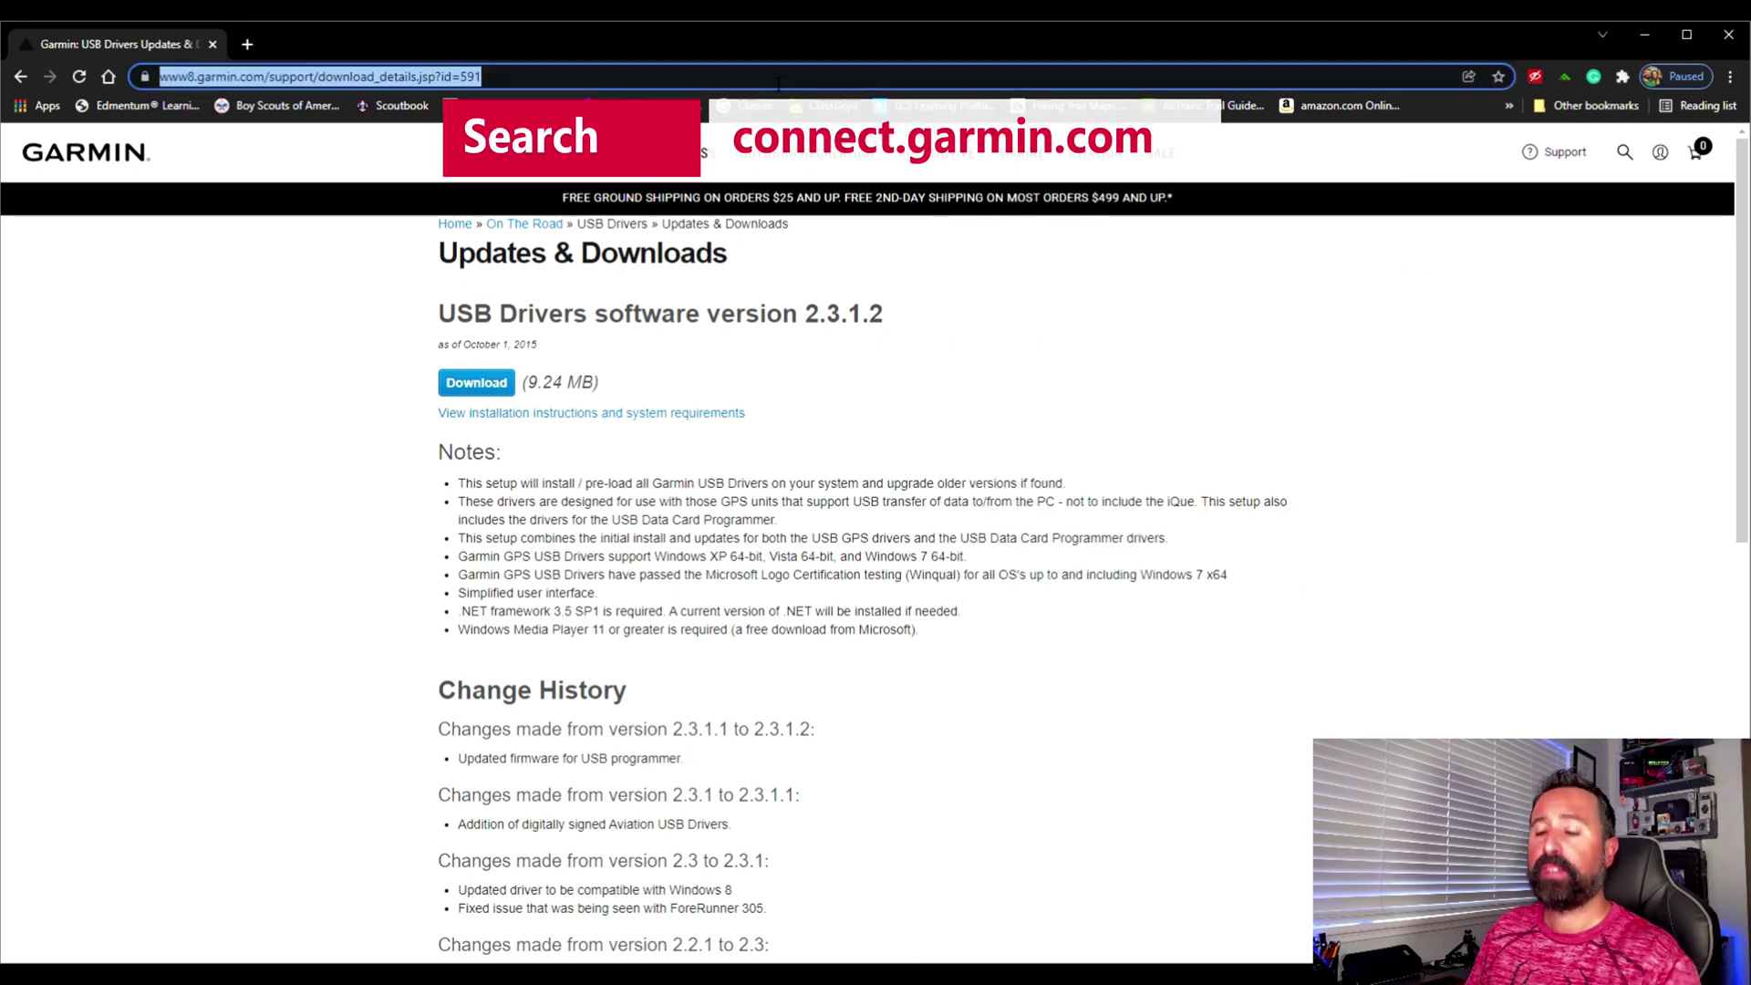
type("connect")
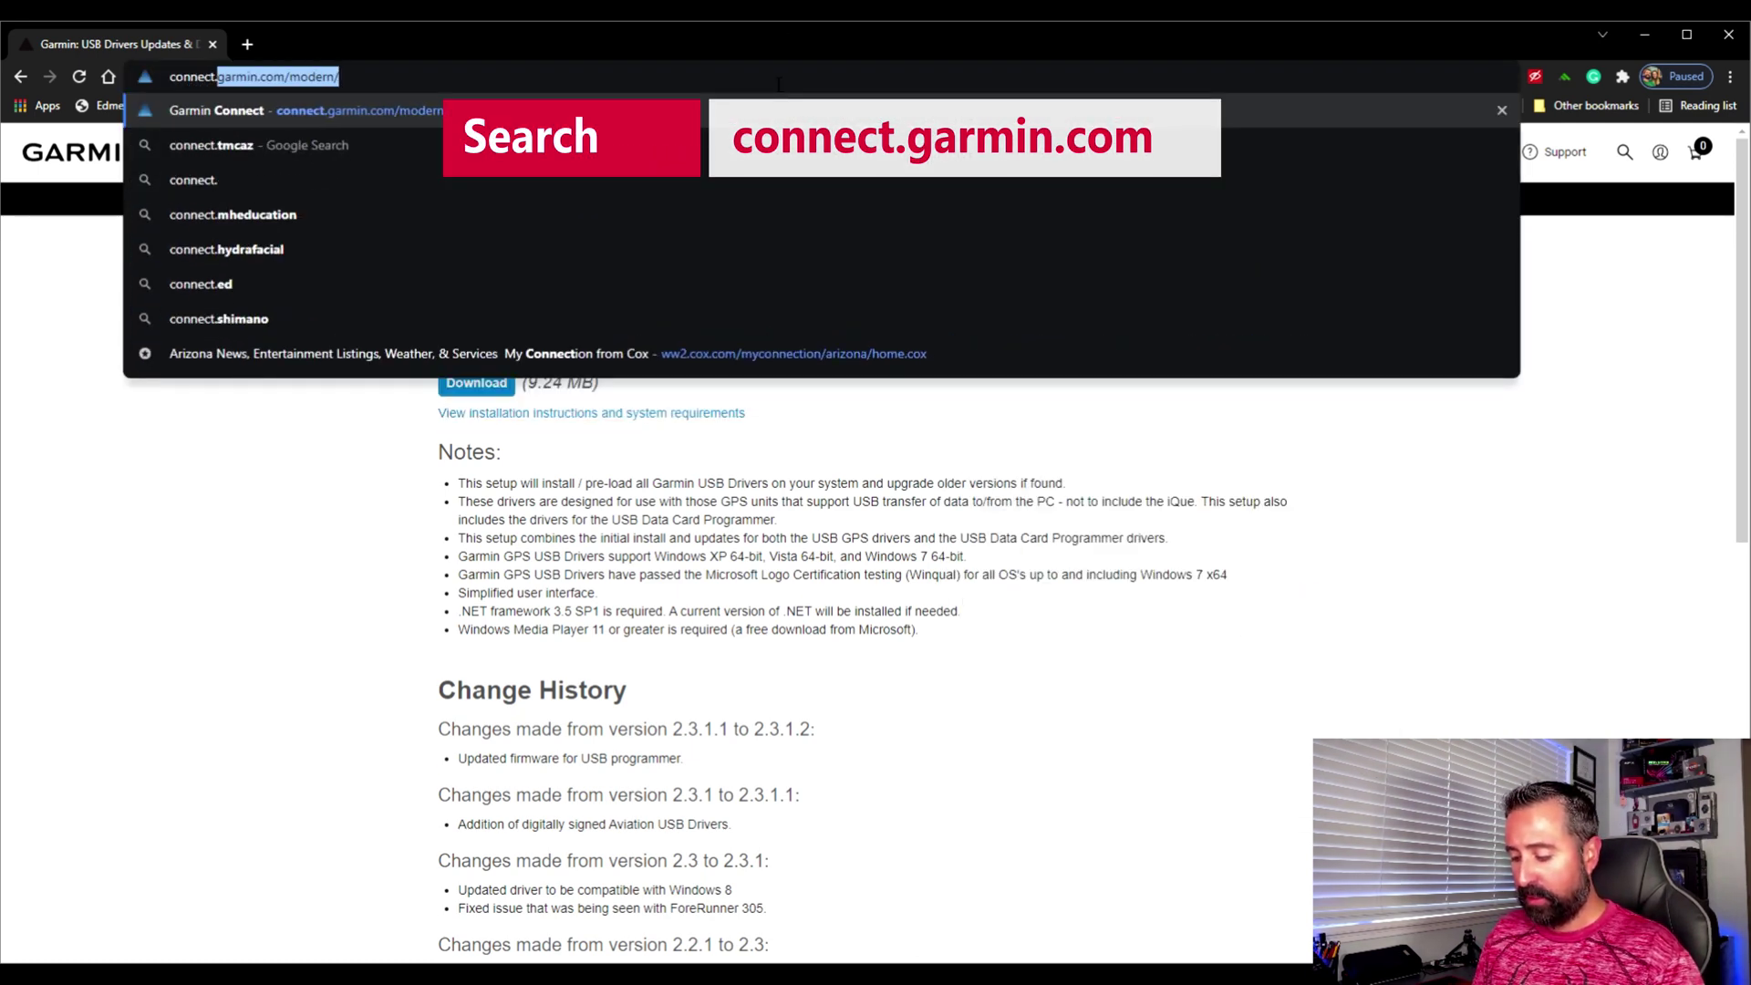
type(".garmin")
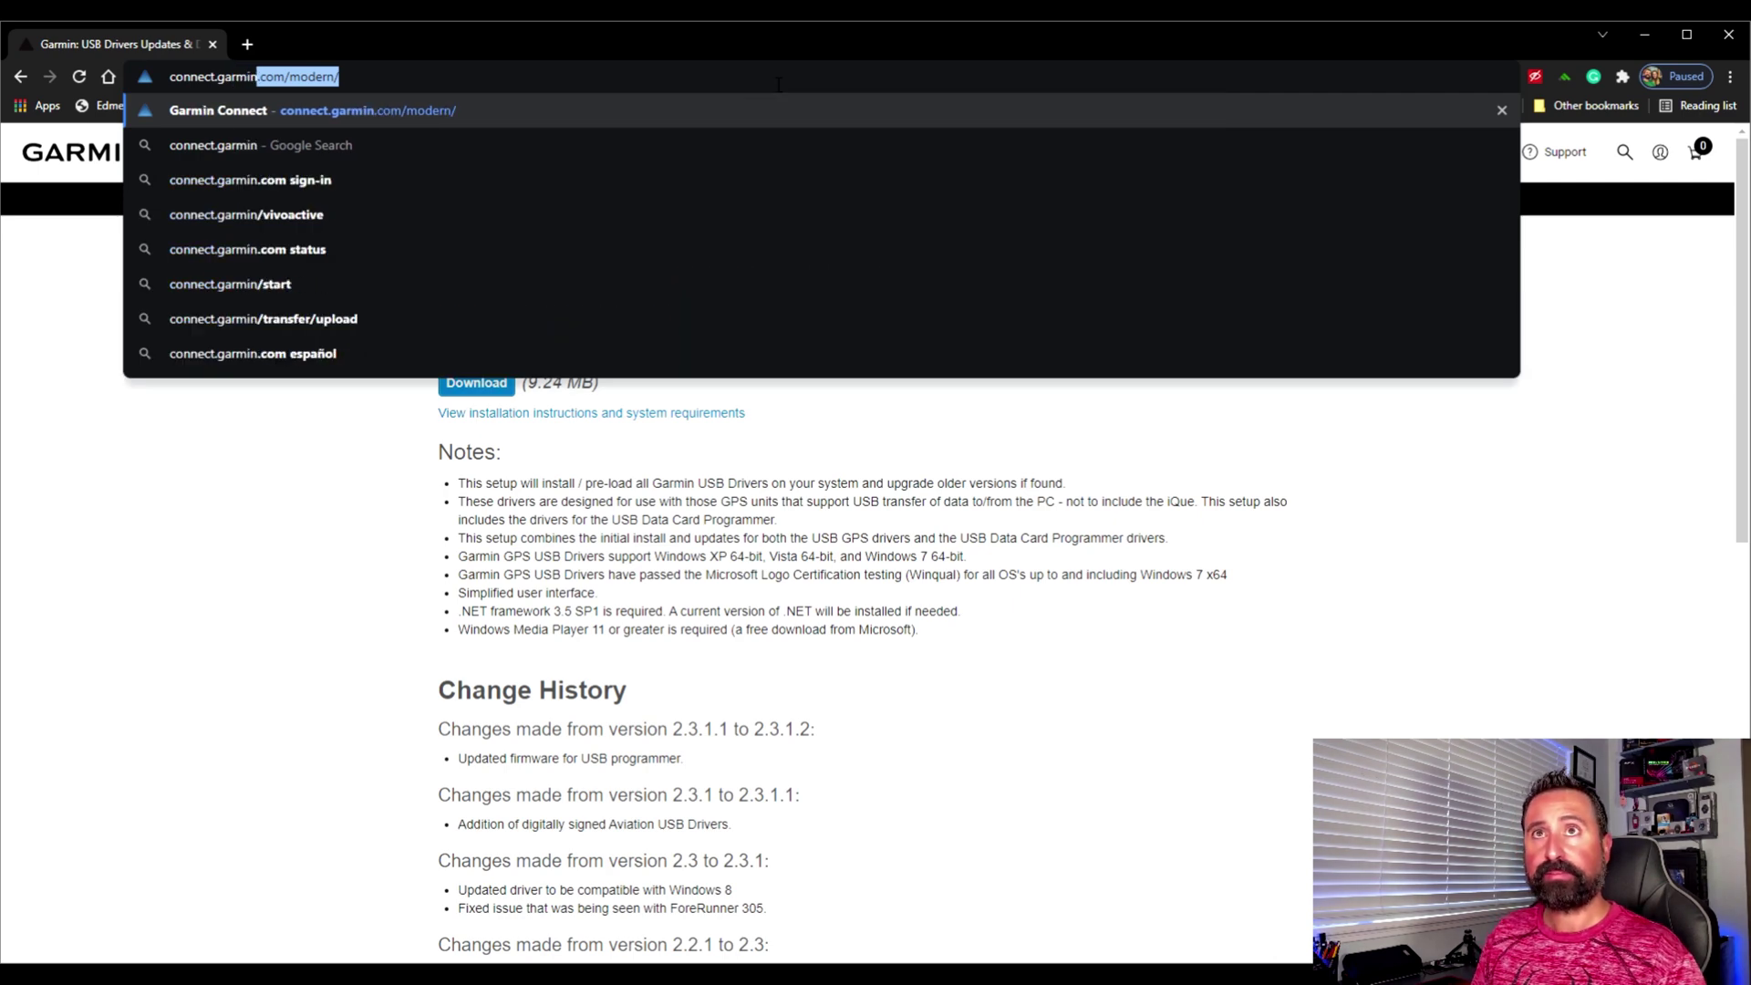
key("Delete")
key("Return")
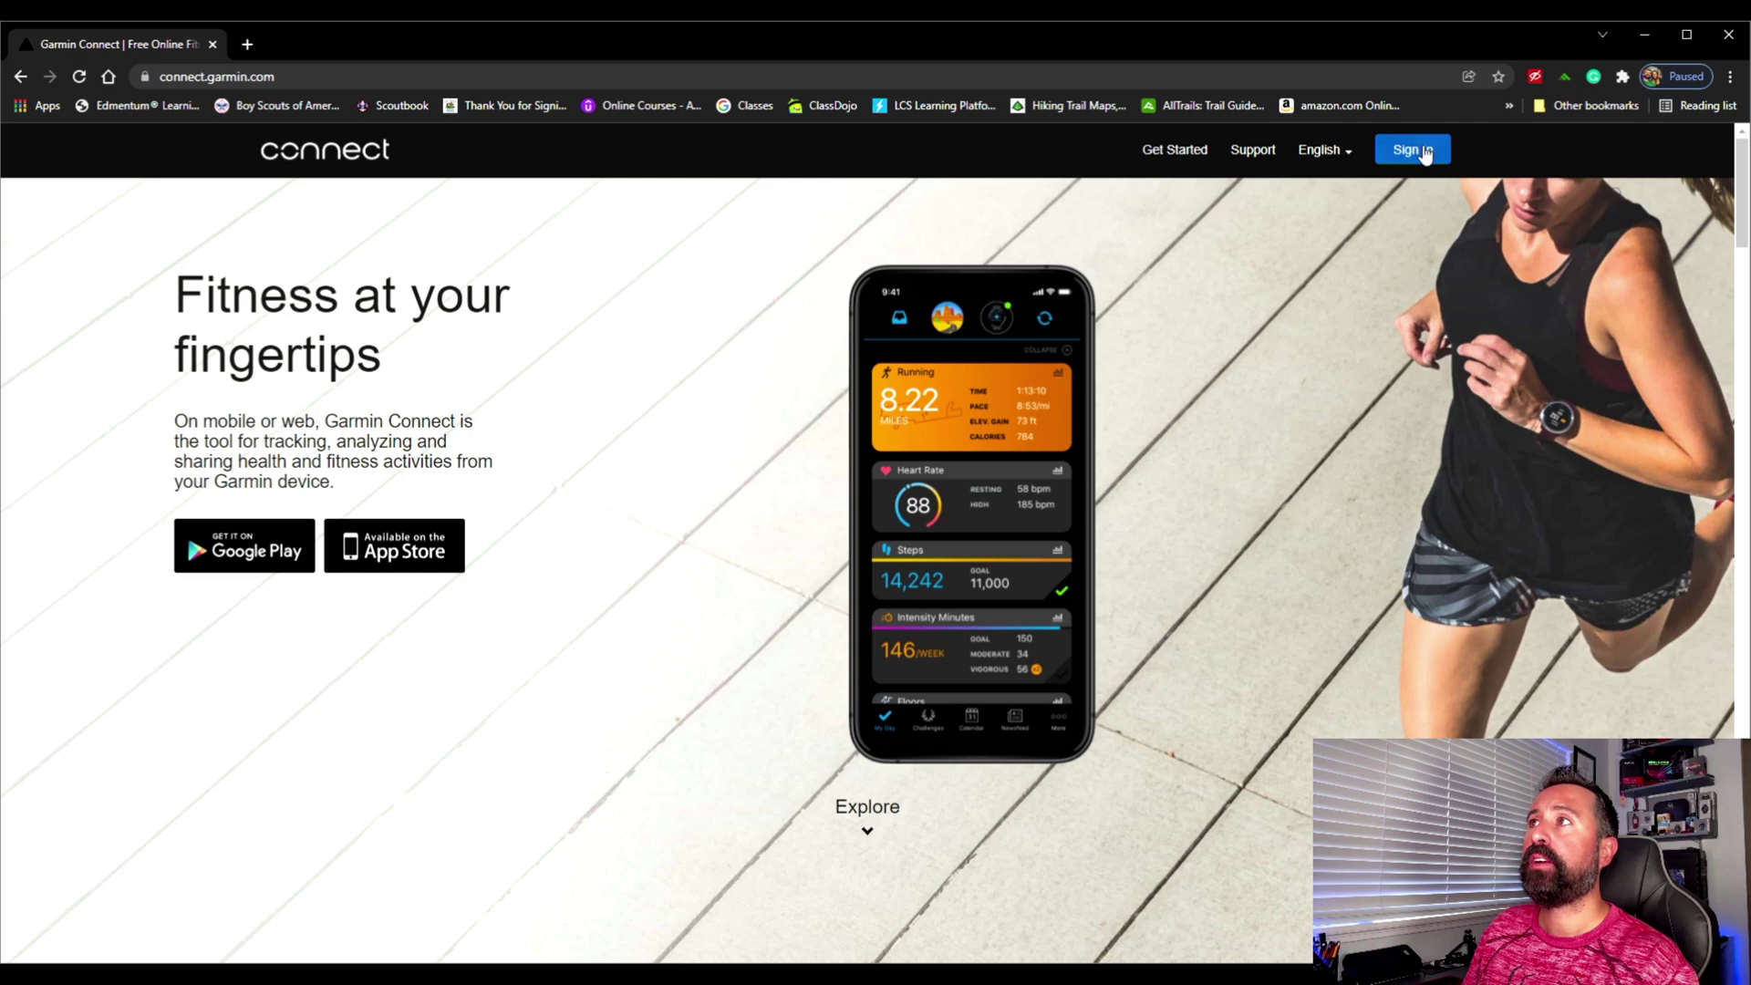
left_click(1425, 155)
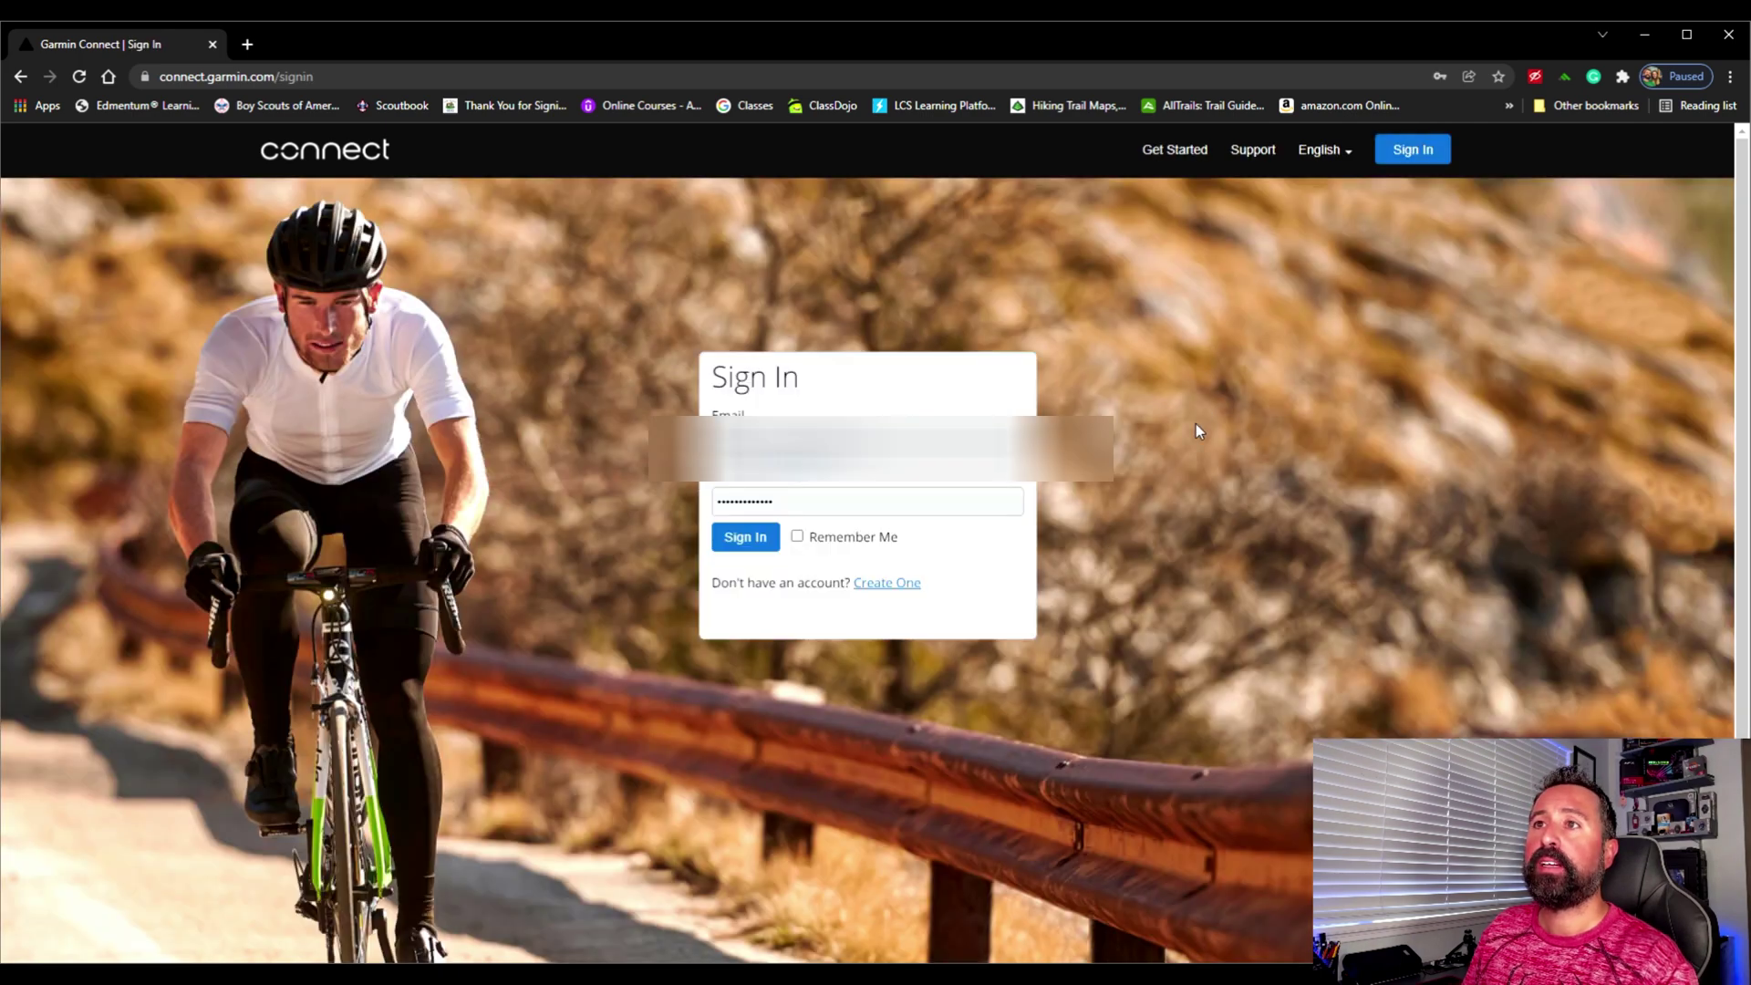